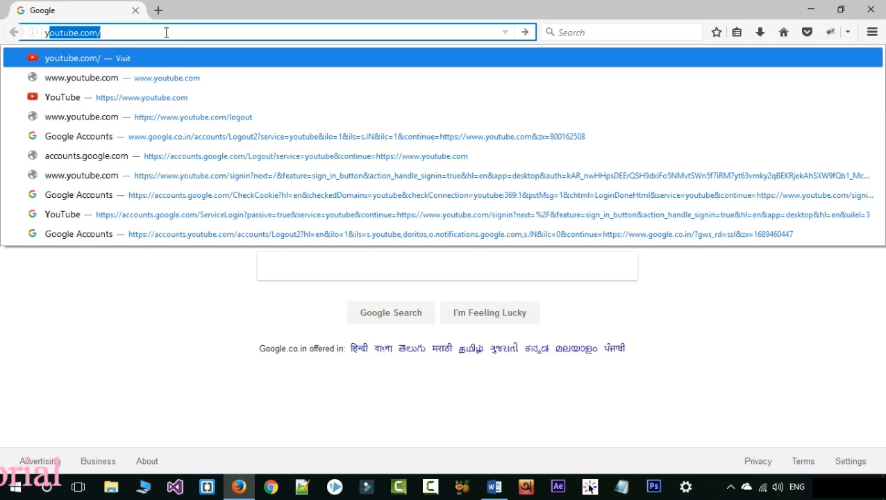
- Load youtube.com in Firefox with the Google account signed in
{"action": "type", "text": "outube.com"}
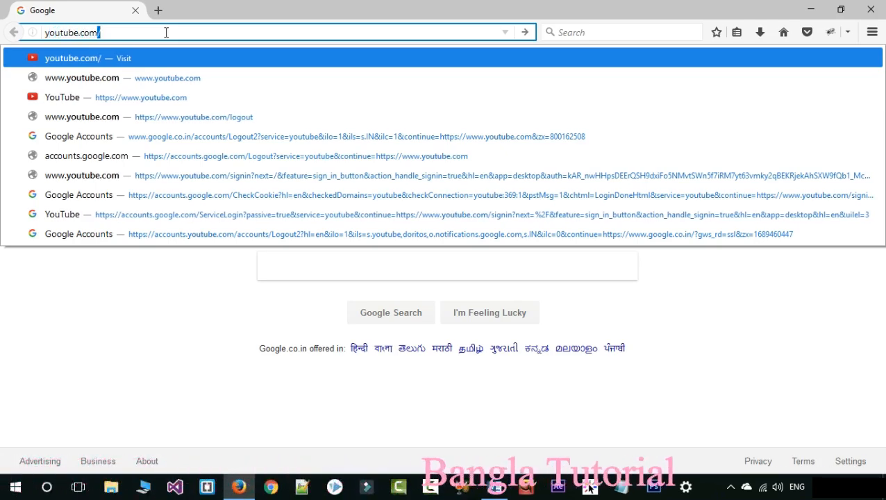
{"action": "key", "text": "Return"}
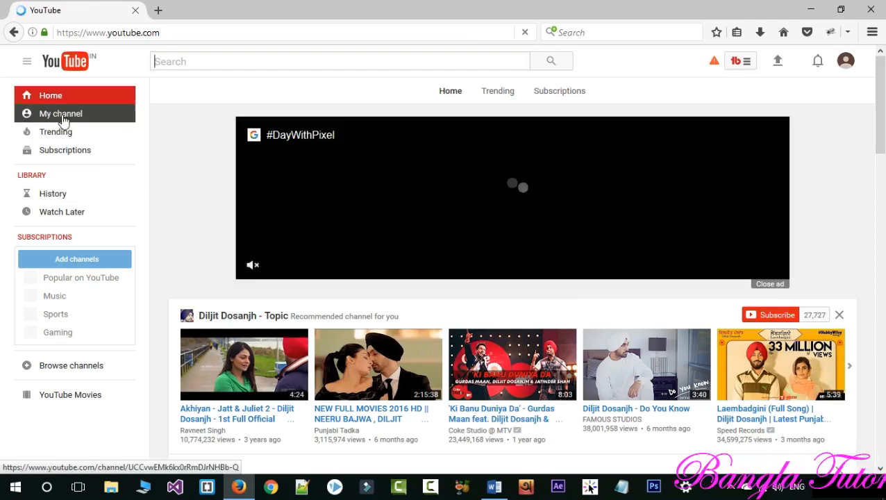
- Go to the Bangla Tutorial channel page and on to the video upload page
{"action": "left_click", "coordinate": [59, 120]}
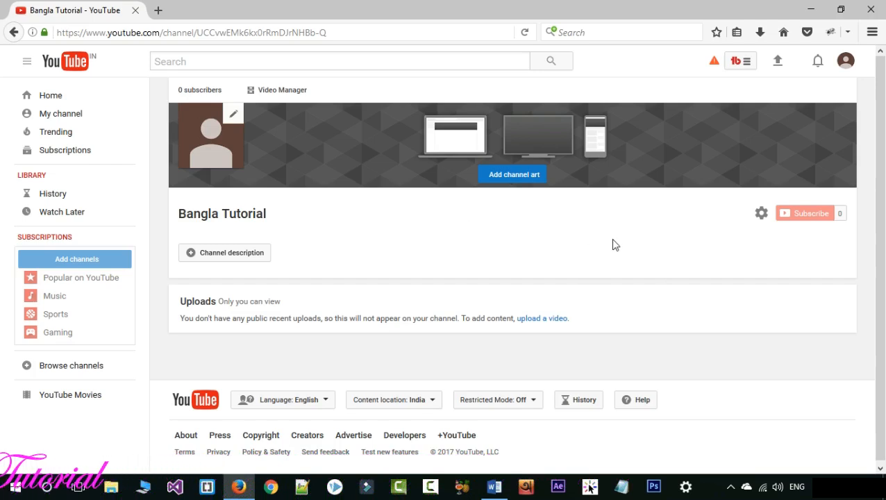
{"action": "left_click", "coordinate": [778, 62]}
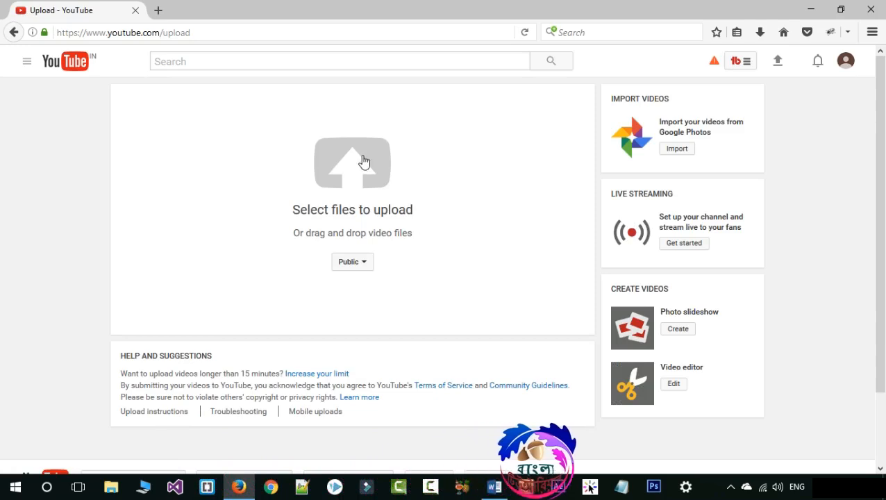
- Select the How to Create a Gmail Account video file and start uploading it
{"action": "left_click", "coordinate": [359, 159]}
{"action": "scroll", "coordinate": [279, 245], "scroll_direction": "down", "scroll_amount": 2}
{"action": "left_click", "coordinate": [241, 260]}
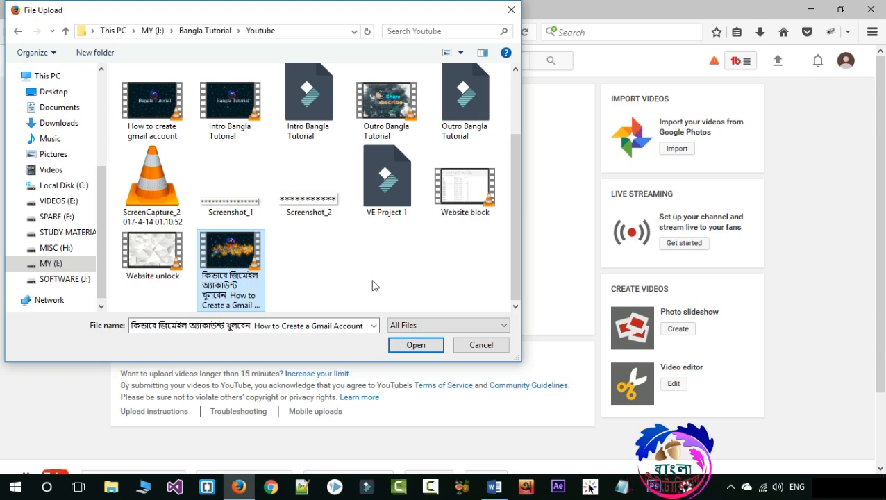
{"action": "left_click", "coordinate": [431, 346]}
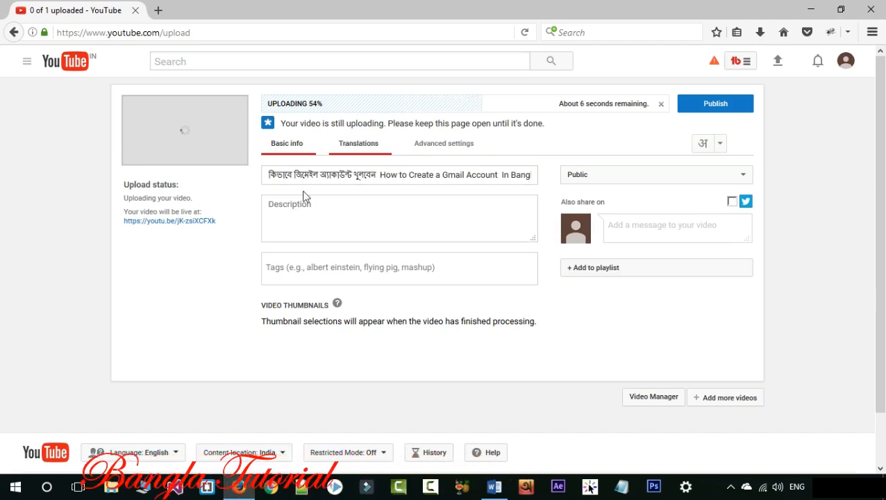
- Replace the video title with the prepared Word text, 'How to Create a Gmail Account? In Bangla'
{"action": "left_click", "coordinate": [493, 487]}
{"action": "scroll", "coordinate": [379, 168], "scroll_direction": "up", "scroll_amount": 3}
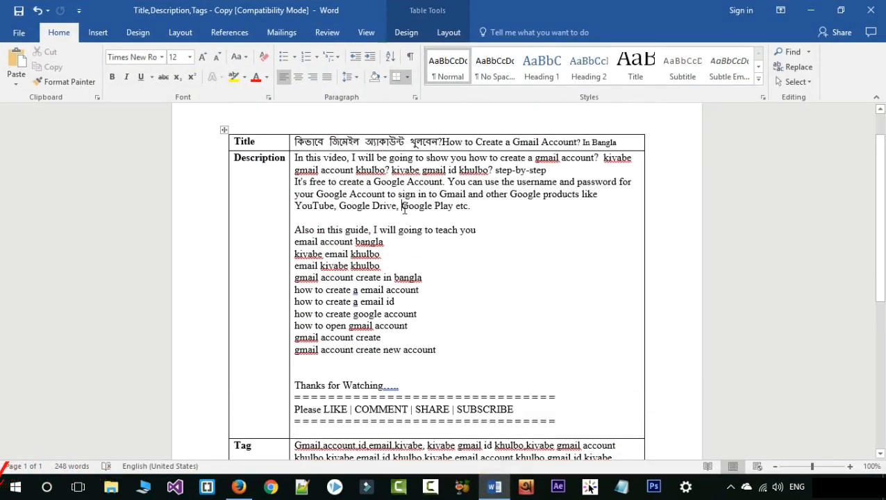
{"action": "left_click", "coordinate": [291, 186]}
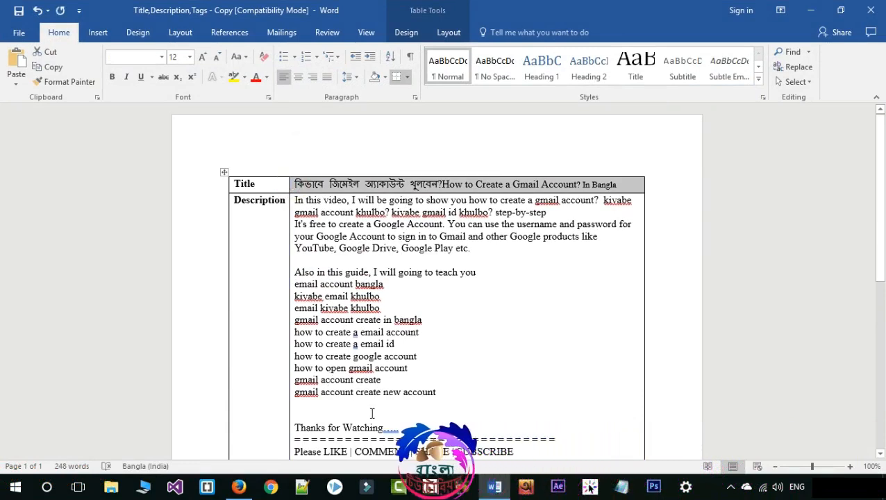
{"action": "left_click", "coordinate": [239, 487]}
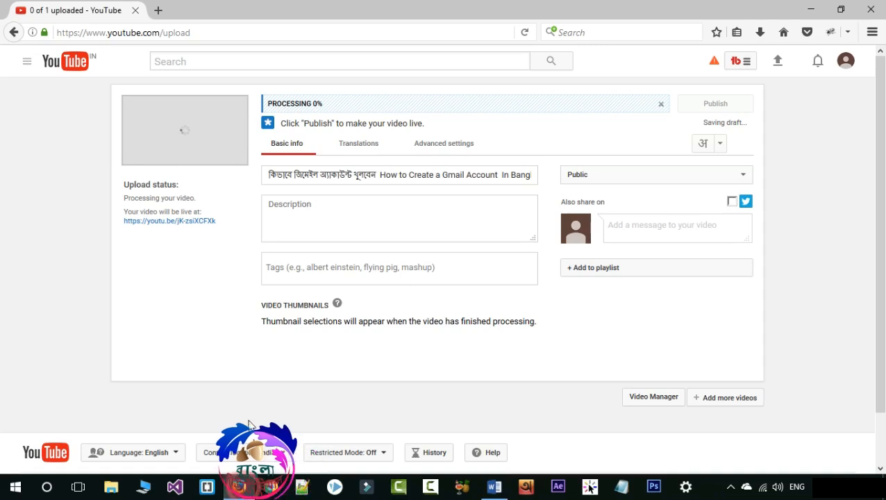
{"action": "left_click", "coordinate": [322, 177]}
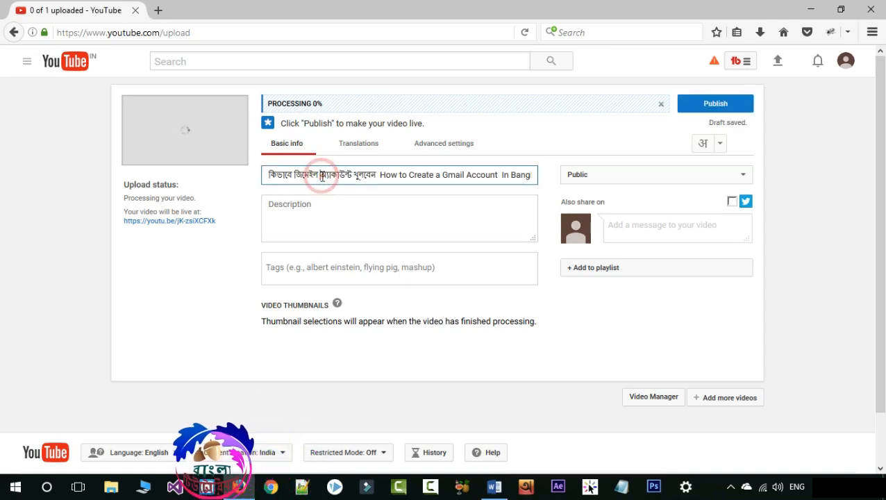
{"action": "key", "text": "ctrl+a"}
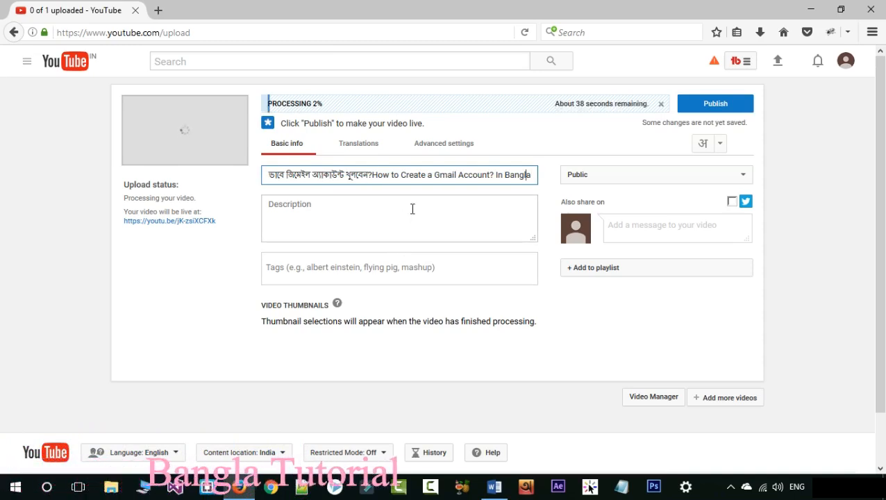
{"action": "key", "text": "Left"}
{"action": "key", "text": "Left"}
{"action": "key", "text": "Left"}
{"action": "key", "text": "Left"}
{"action": "key", "text": "Left"}
{"action": "key", "text": "Left"}
{"action": "key", "text": "Left"}
{"action": "key", "text": "Left"}
{"action": "key", "text": "Left"}
{"action": "key", "text": "Left"}
{"action": "key", "text": "Left"}
{"action": "key", "text": "Left"}
{"action": "key", "text": "Left"}
{"action": "key", "text": "Left"}
{"action": "key", "text": "Left"}
{"action": "key", "text": "Left"}
{"action": "key", "text": "Left"}
{"action": "key", "text": "Left"}
{"action": "key", "text": "Left"}
{"action": "key", "text": "Left"}
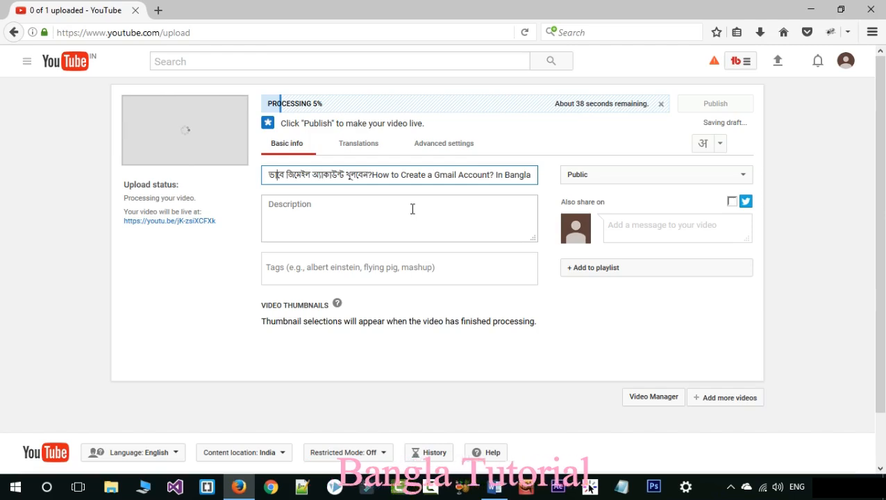
{"action": "key", "text": "Left"}
{"action": "key", "text": "Left"}
{"action": "key", "text": "Left"}
{"action": "key", "text": "Left"}
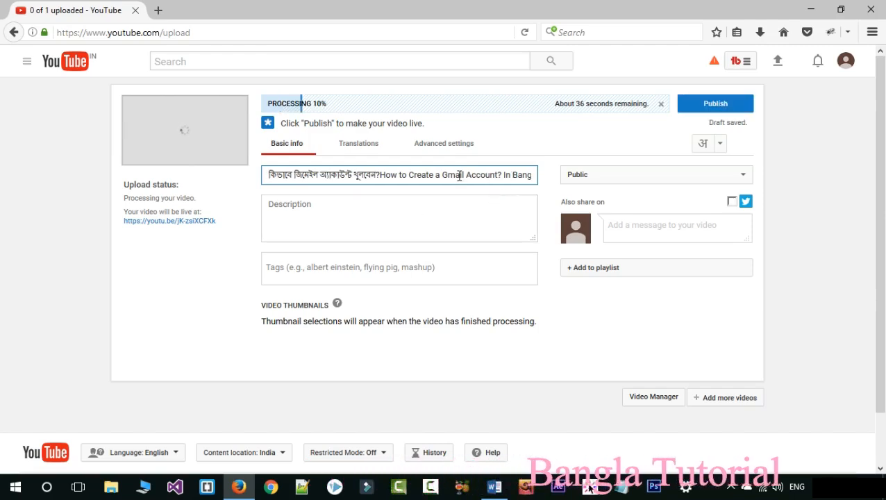
{"action": "left_click", "coordinate": [380, 175]}
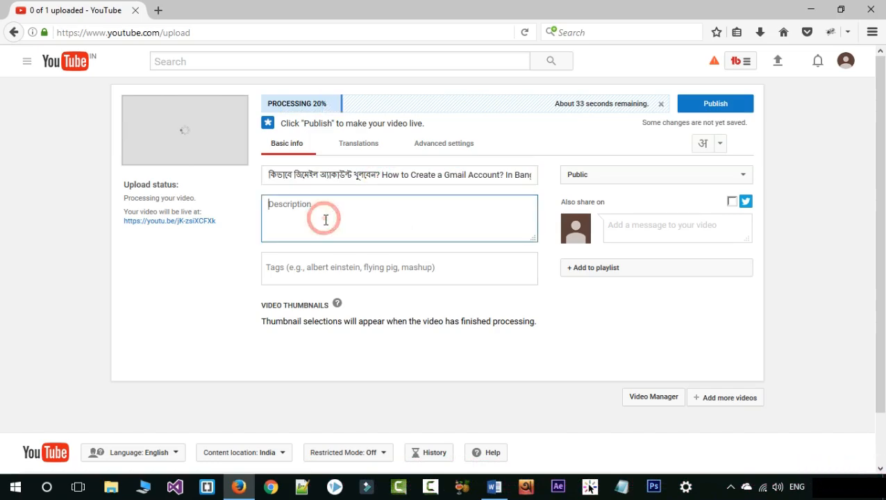
- Paste the prepared Gmail tutorial description from the Word notes into the video's Description box
{"action": "left_click", "coordinate": [494, 487]}
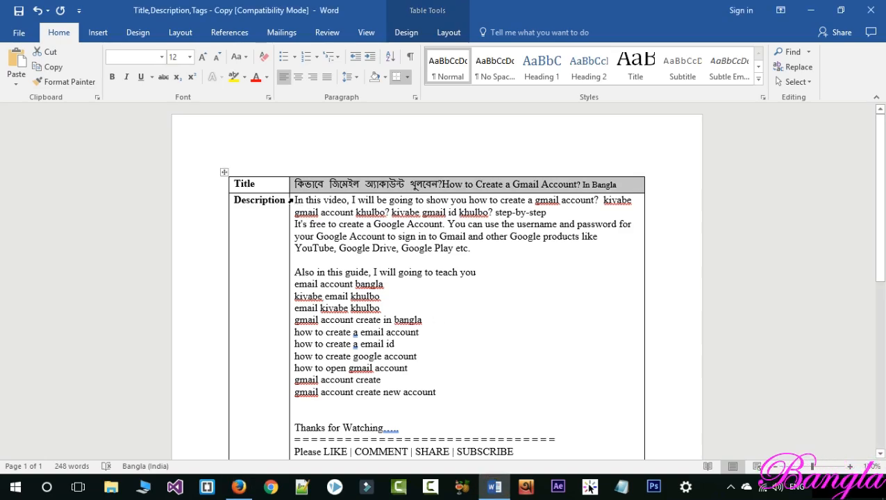
{"action": "left_click", "coordinate": [291, 200]}
{"action": "scroll", "coordinate": [455, 319], "scroll_direction": "down", "scroll_amount": 3}
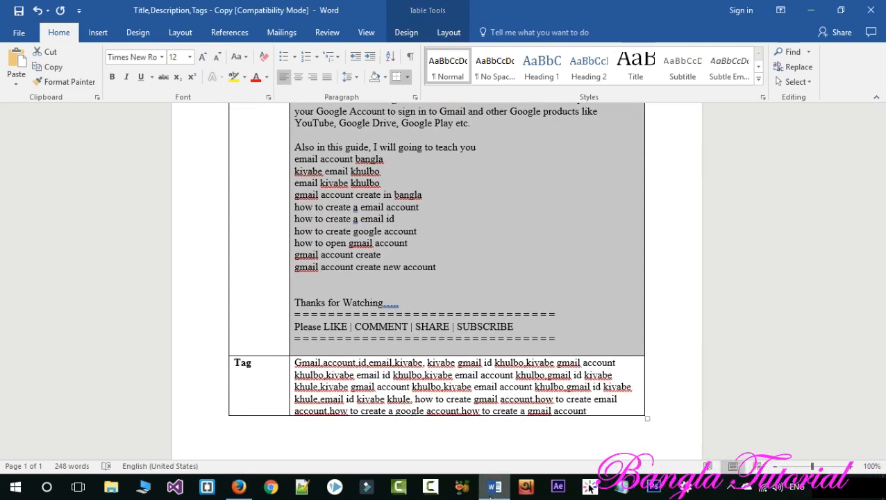
{"action": "left_click", "coordinate": [238, 487]}
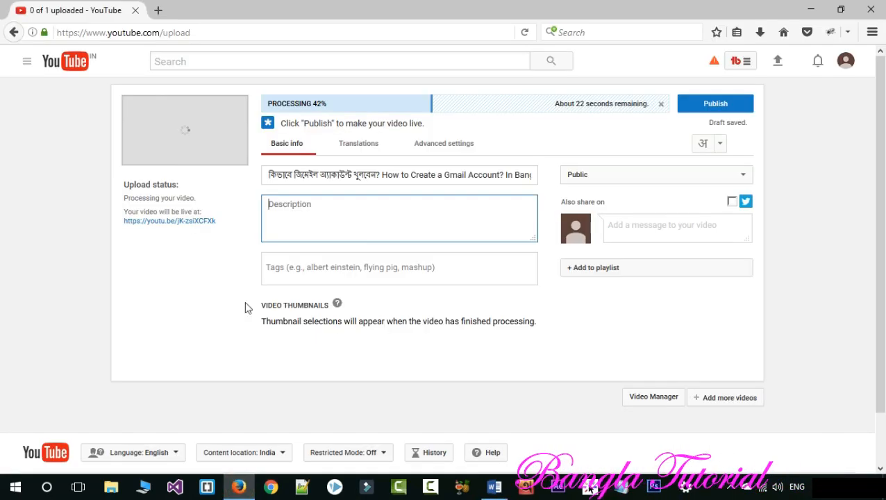
{"action": "key", "text": "ctrl+v"}
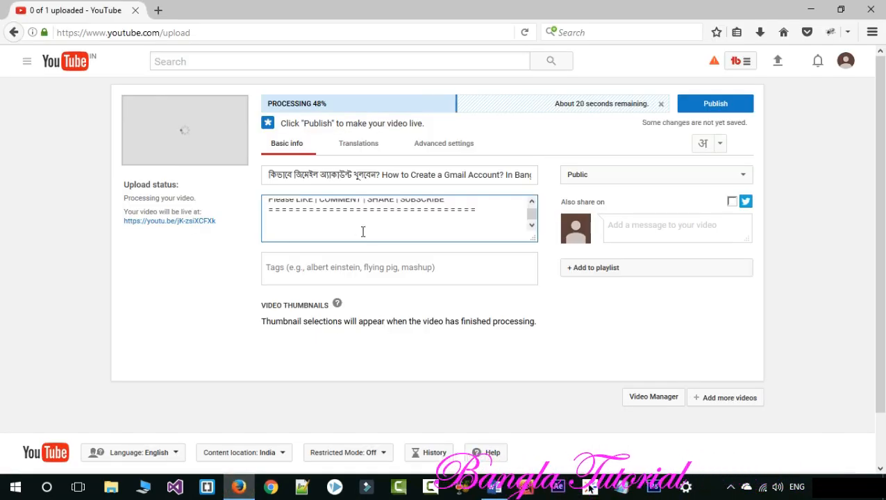
- Check the pasted description, then select the prepared tag list in the Word notes
{"action": "scroll", "coordinate": [369, 229], "scroll_direction": "down", "scroll_amount": 10}
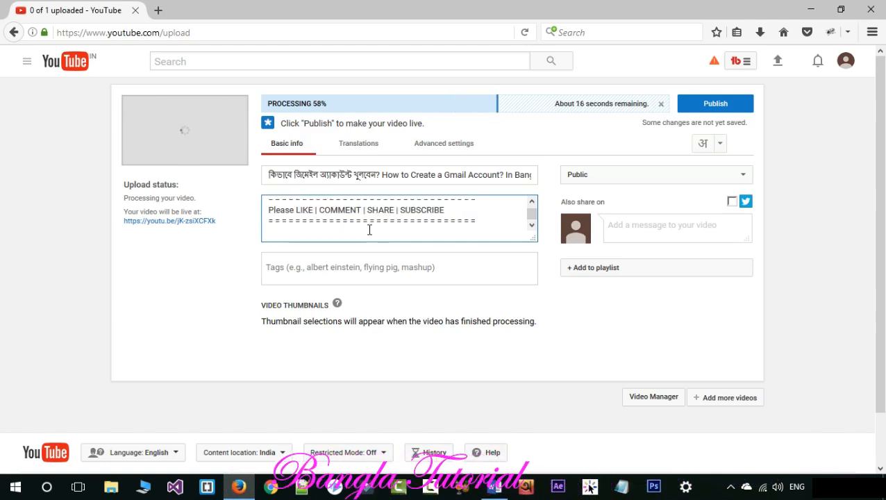
{"action": "scroll", "coordinate": [370, 230], "scroll_direction": "up", "scroll_amount": 3}
{"action": "scroll", "coordinate": [369, 230], "scroll_direction": "up", "scroll_amount": 2}
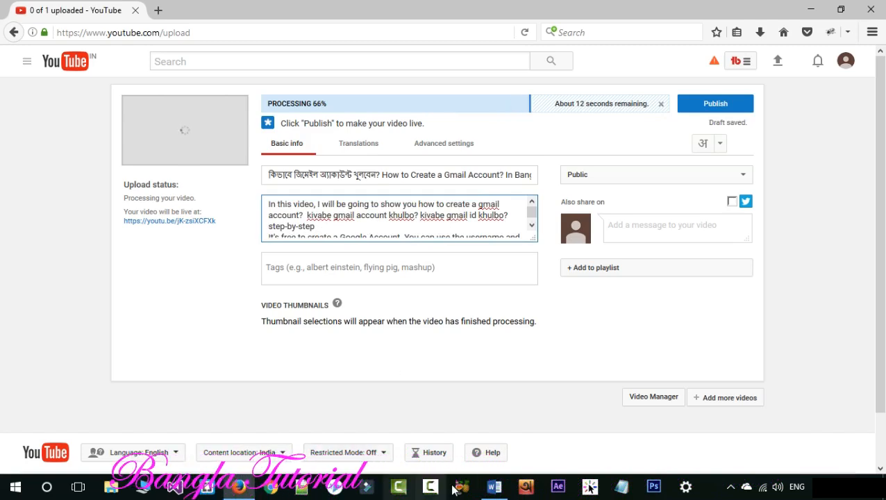
{"action": "left_click", "coordinate": [494, 488]}
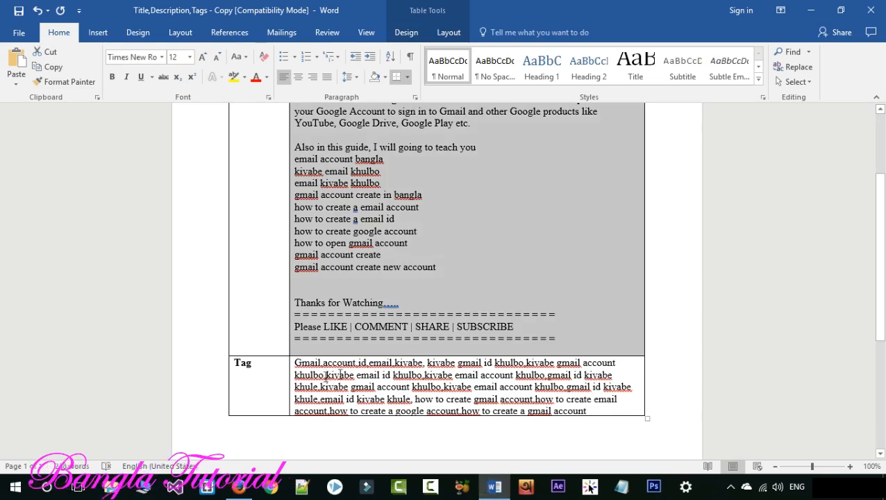
{"action": "left_click", "coordinate": [288, 363]}
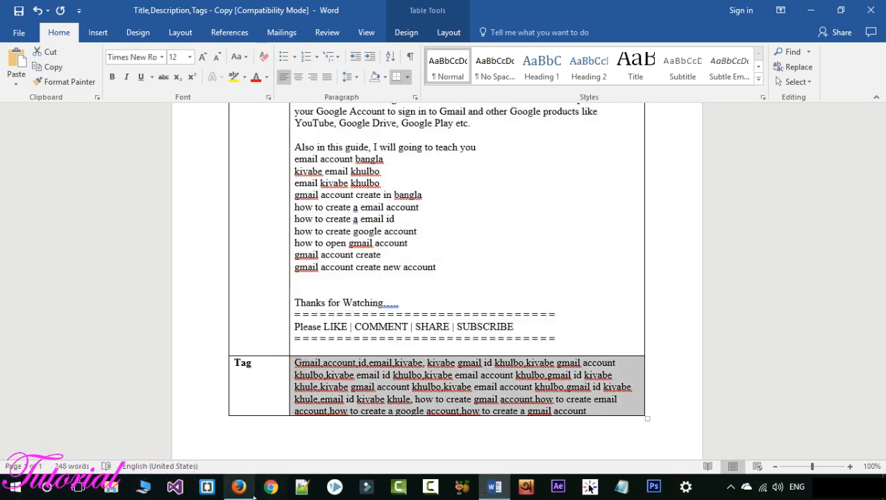
- Paste the tag list (Gmail, account, id, email, kivabe…) into the video's Tags field
{"action": "key", "text": "alt+Tab"}
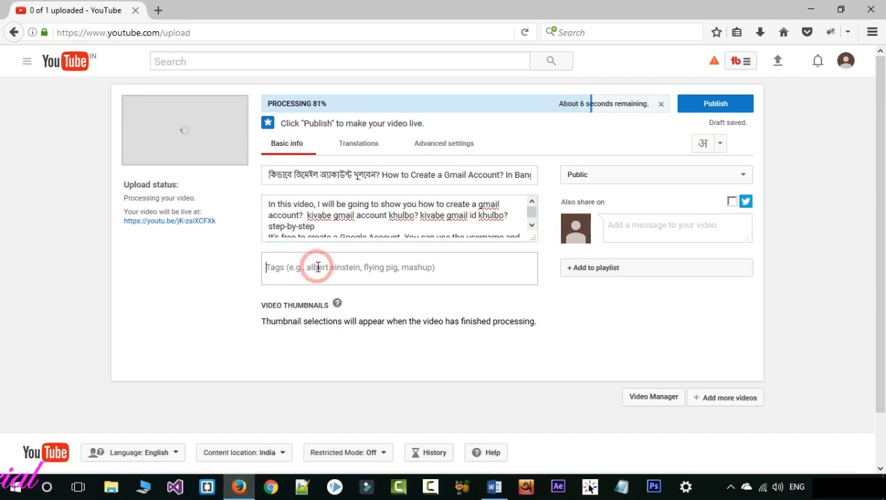
{"action": "left_click", "coordinate": [318, 267]}
{"action": "key", "text": "ctrl+v"}
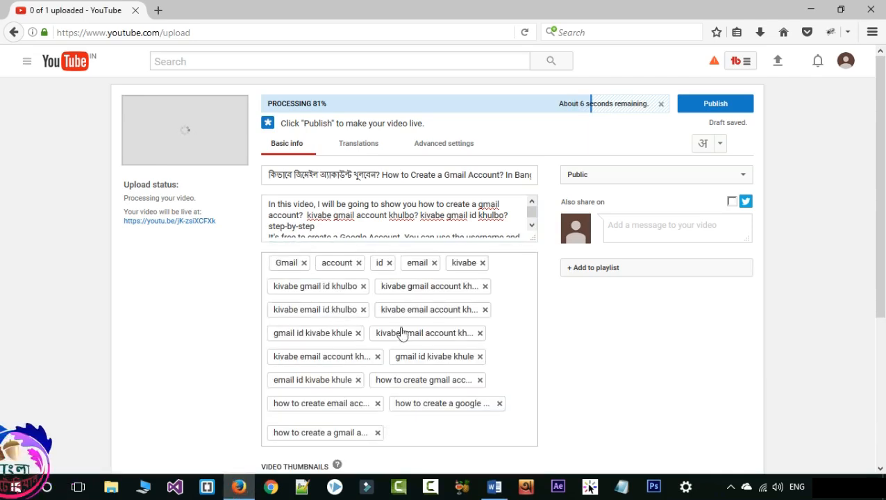
{"action": "scroll", "coordinate": [514, 330], "scroll_direction": "down", "scroll_amount": 2}
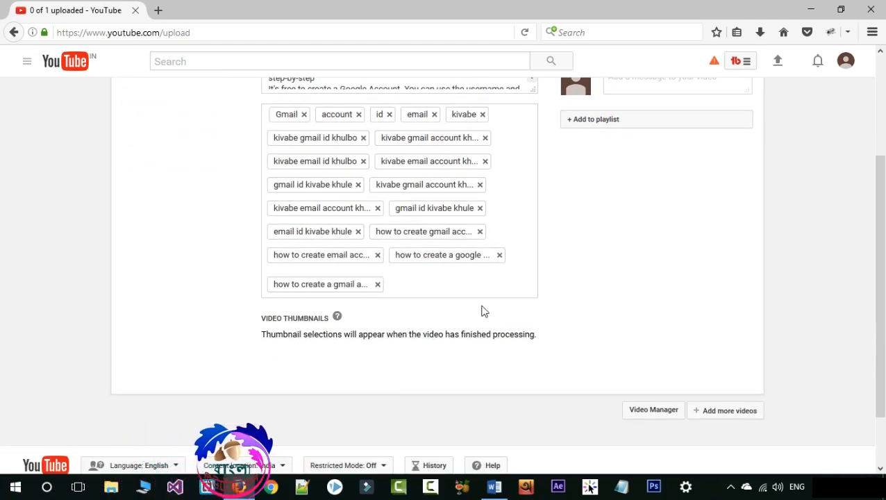
{"action": "scroll", "coordinate": [515, 289], "scroll_direction": "up", "scroll_amount": 2}
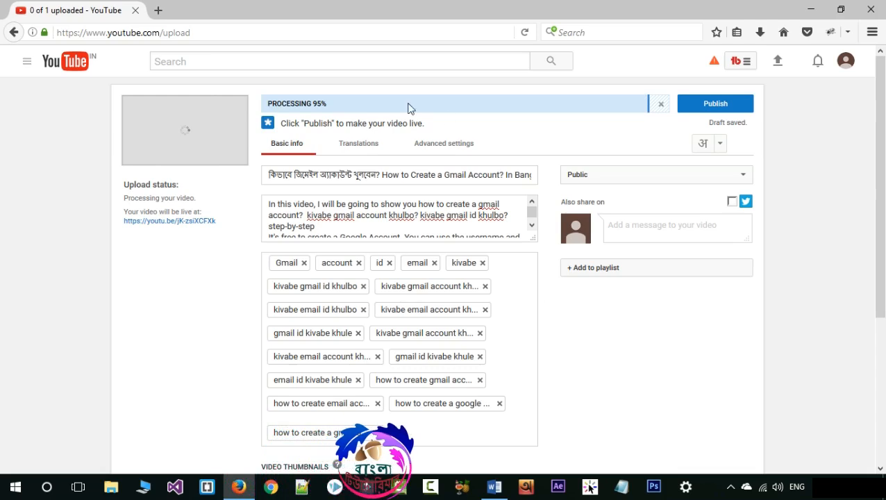
- Keep the video Public, look through its translation and advanced settings, and return to Basic info
{"action": "left_click", "coordinate": [736, 175]}
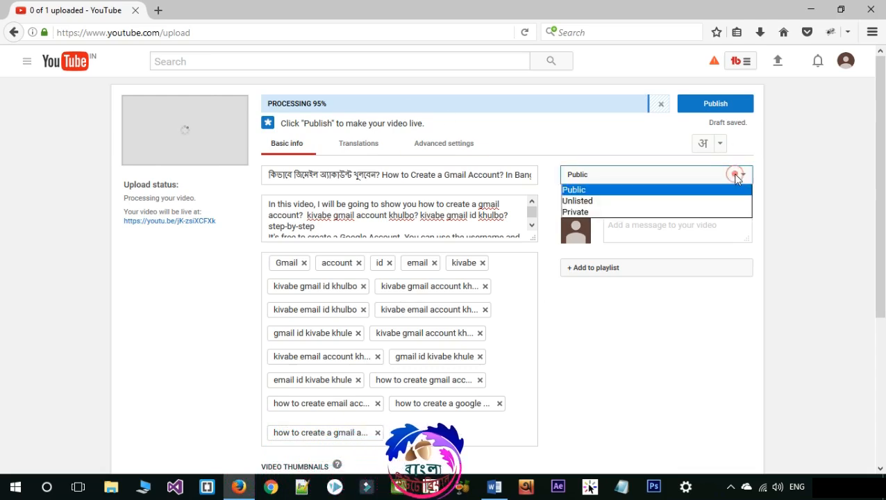
{"action": "left_click", "coordinate": [600, 191]}
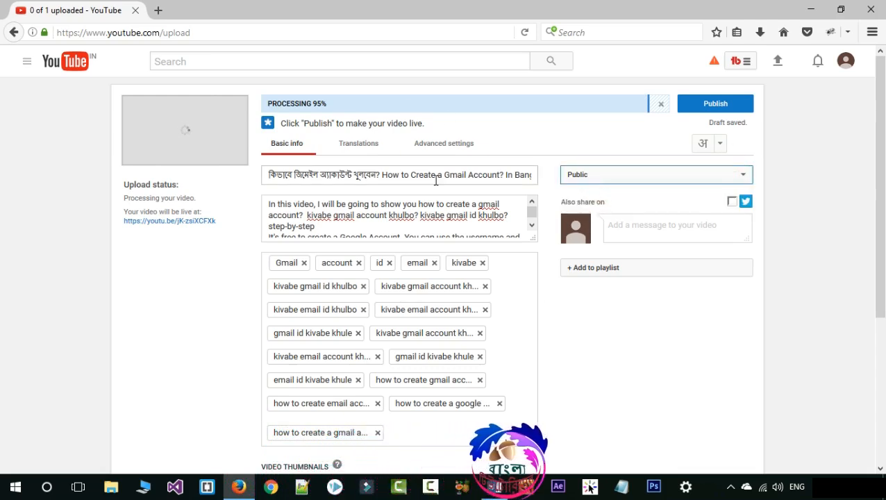
{"action": "left_click", "coordinate": [358, 144]}
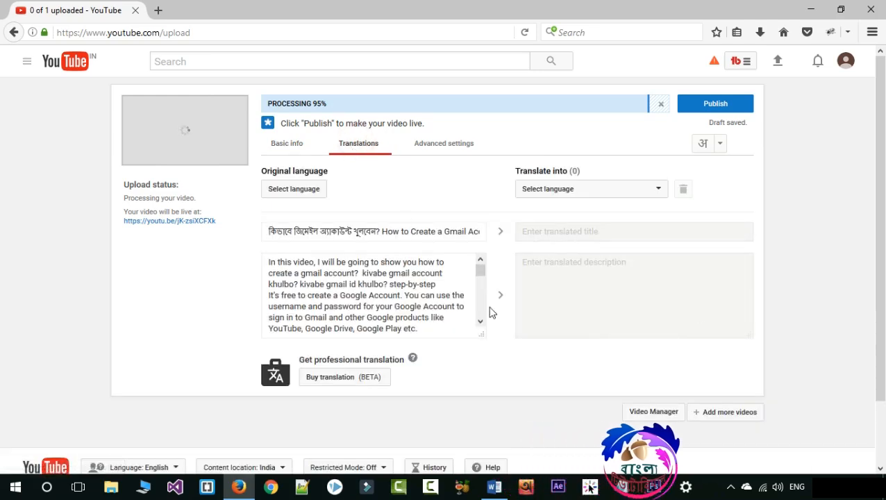
{"action": "left_click", "coordinate": [427, 152]}
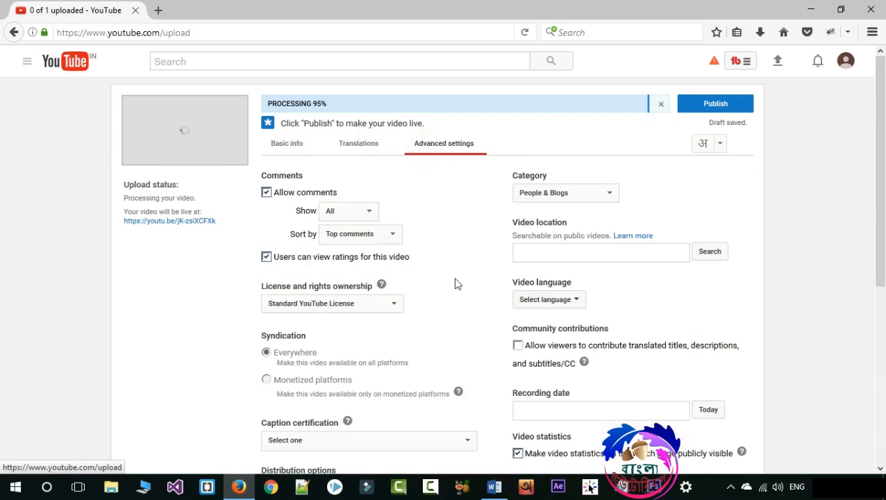
{"action": "scroll", "coordinate": [476, 354], "scroll_direction": "down", "scroll_amount": 5}
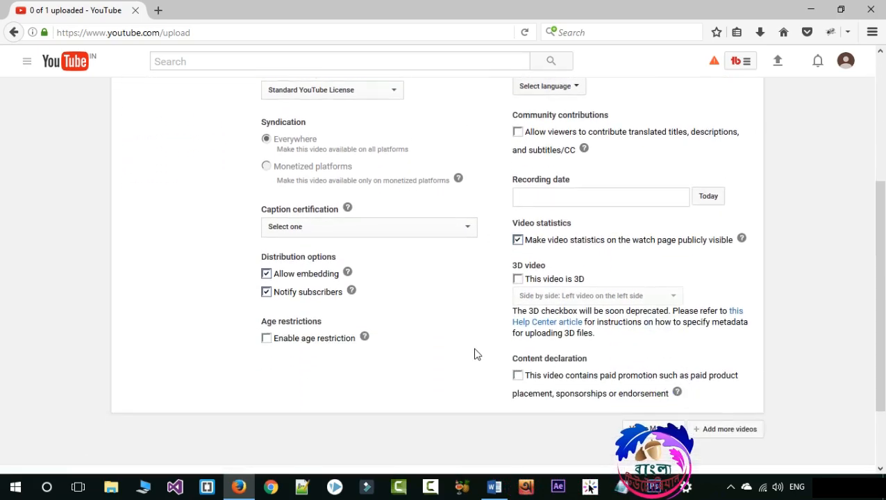
{"action": "scroll", "coordinate": [476, 354], "scroll_direction": "up", "scroll_amount": 5}
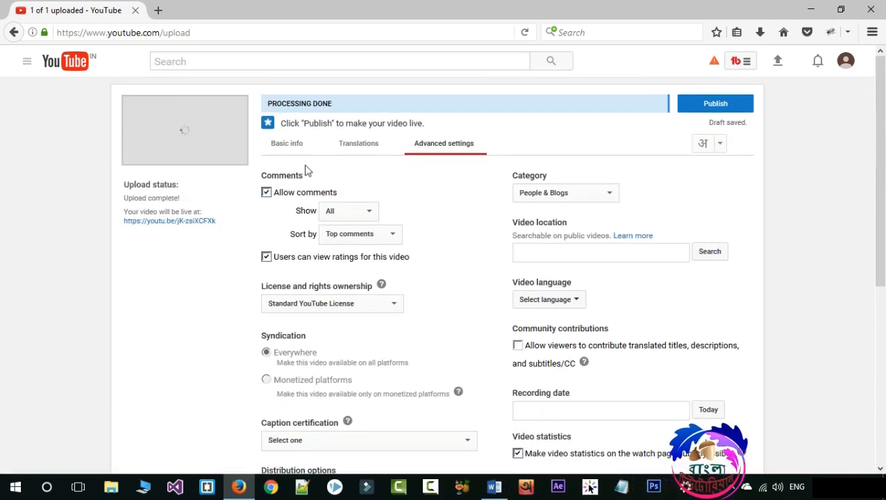
{"action": "left_click", "coordinate": [287, 149]}
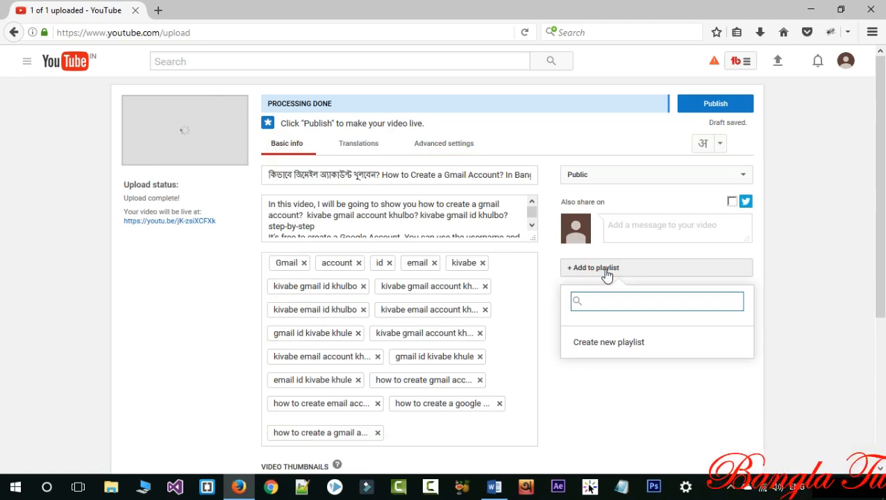
- Enter 'How To' in the playlist picker and create it as a new Public playlist
{"action": "type", "text": "How"}
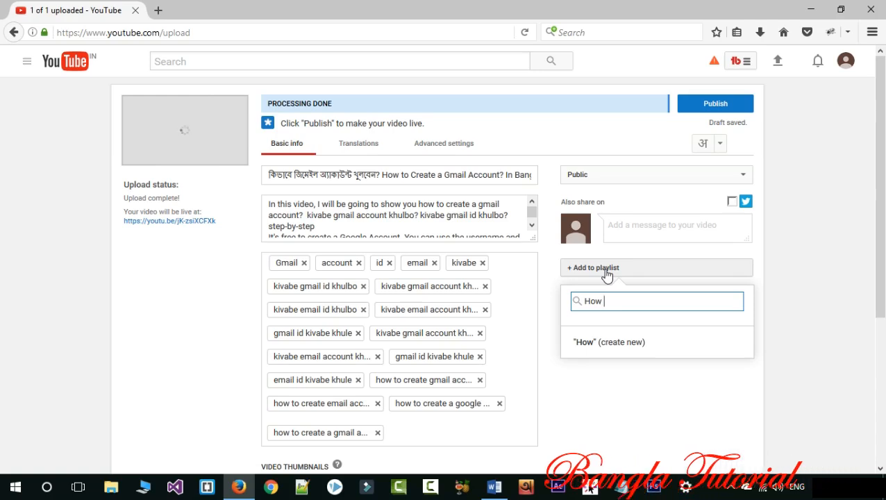
{"action": "type", "text": " To"}
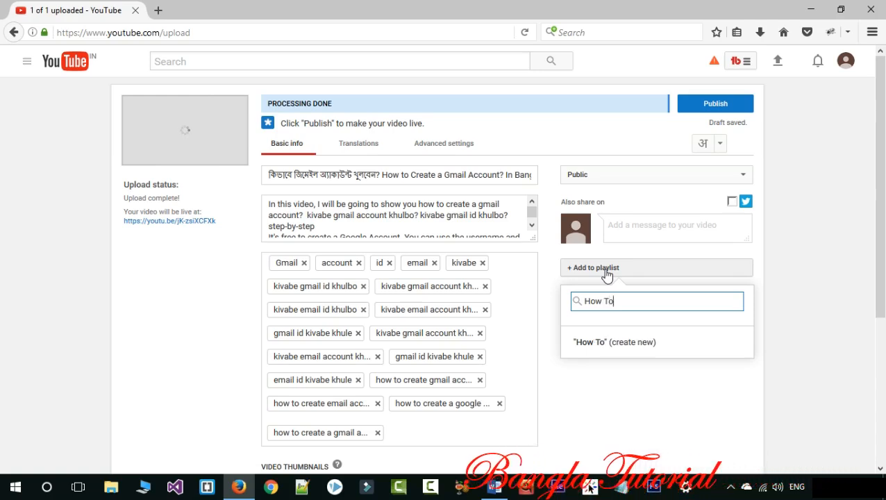
{"action": "left_click", "coordinate": [625, 341]}
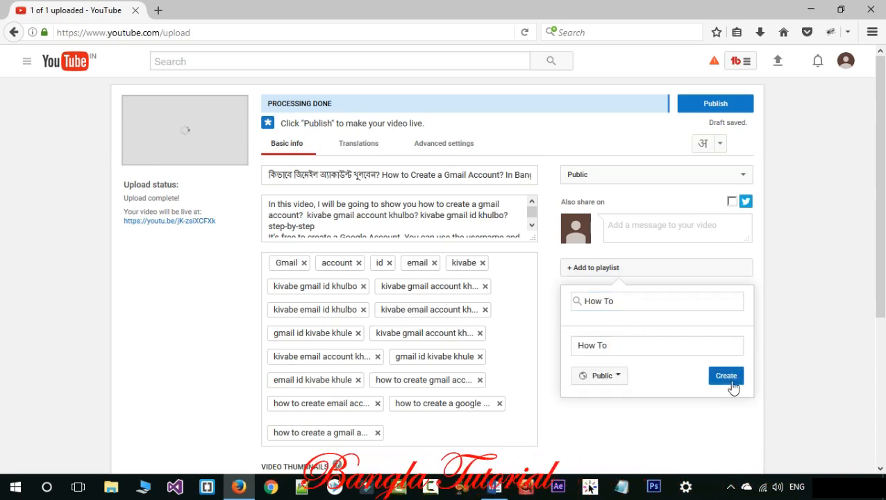
{"action": "left_click", "coordinate": [614, 377]}
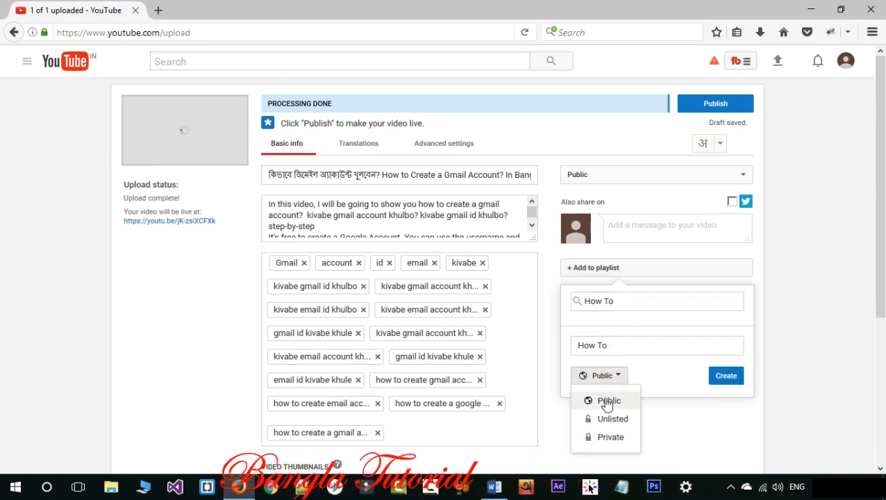
{"action": "left_click", "coordinate": [594, 401]}
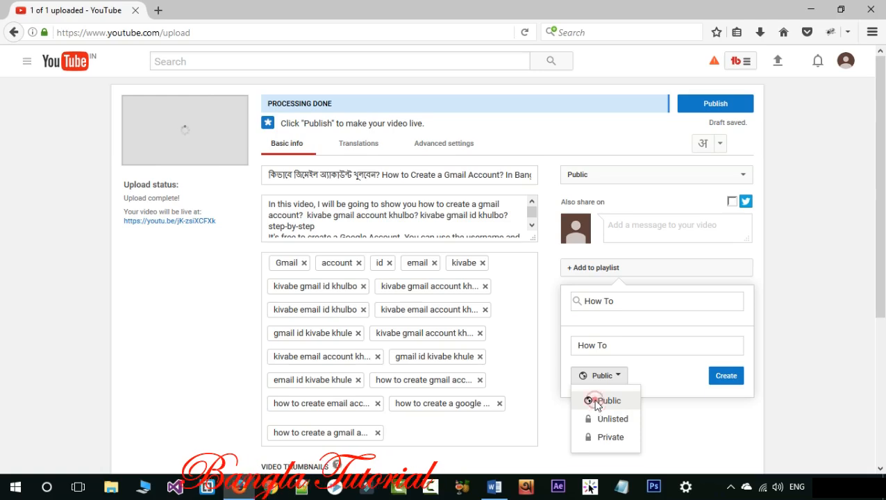
{"action": "left_click", "coordinate": [726, 377]}
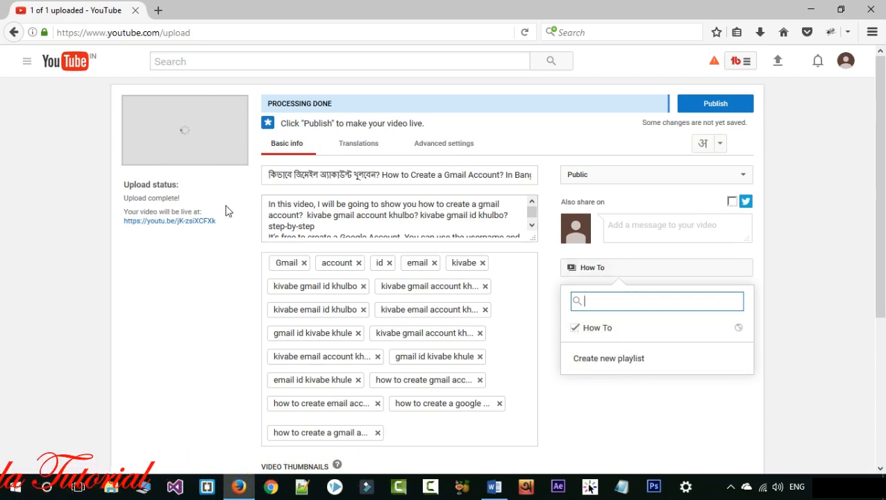
- Publish the Gmail tutorial video to bring up its share link
{"action": "left_click", "coordinate": [704, 107]}
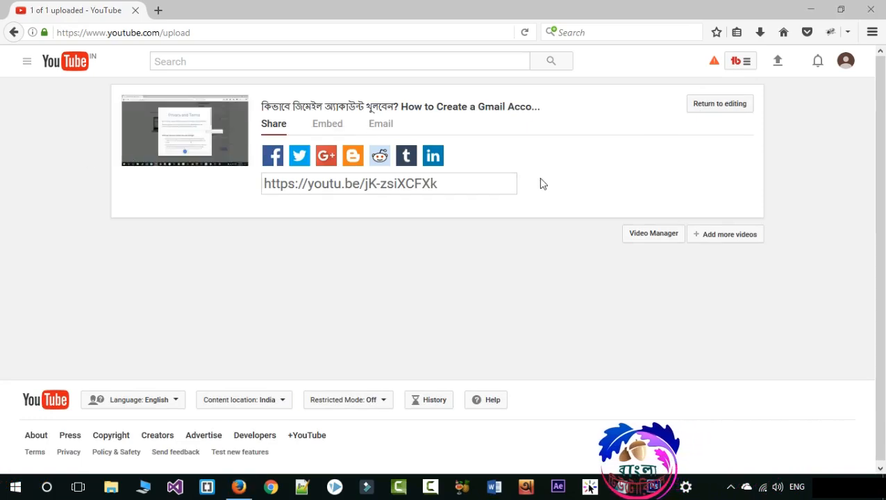
- Open My channel from the guide menu and start editing the Bangla Tutorial channel icon
{"action": "left_click", "coordinate": [27, 61]}
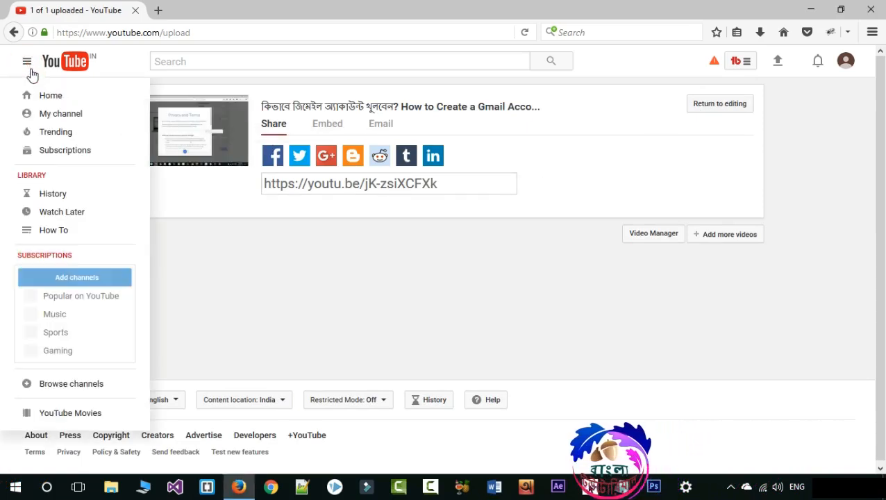
{"action": "left_click", "coordinate": [56, 117]}
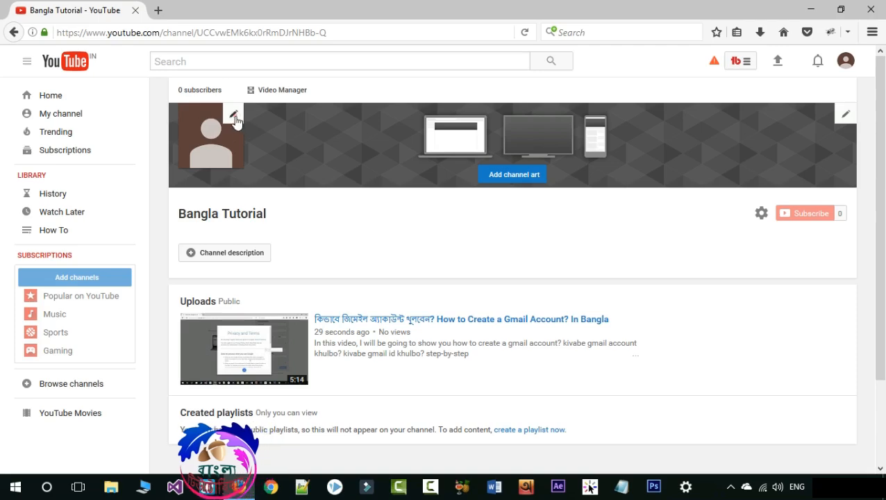
{"action": "left_click", "coordinate": [234, 116]}
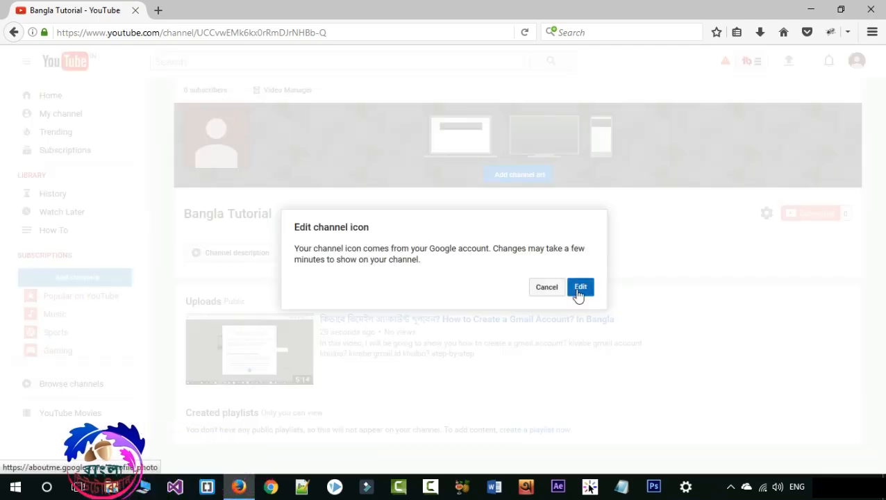
- Upload 'Logo Bangla Tutorial' from the Desktop as the profile photo, crop it over the logo, and save
{"action": "left_click", "coordinate": [577, 290]}
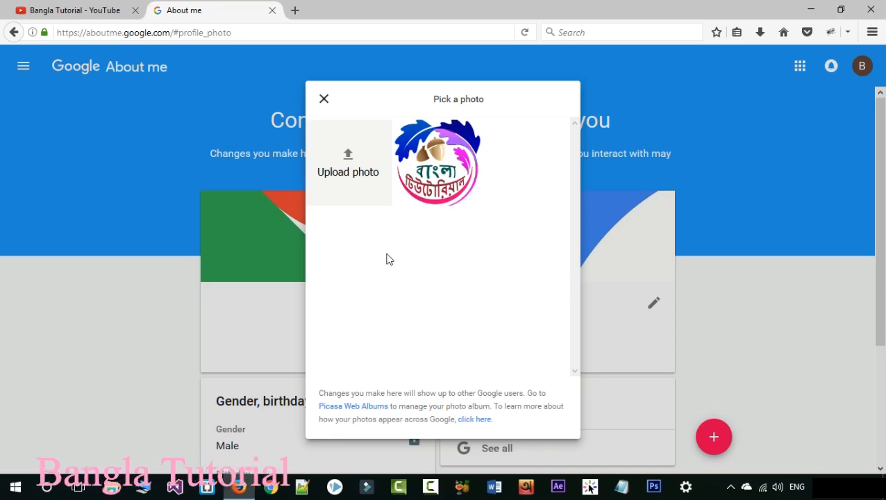
{"action": "left_click", "coordinate": [340, 167]}
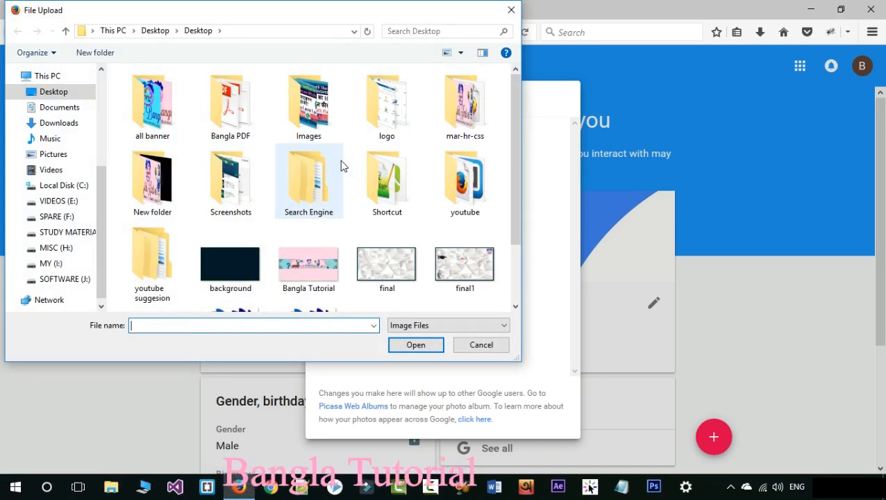
{"action": "left_click", "coordinate": [55, 92]}
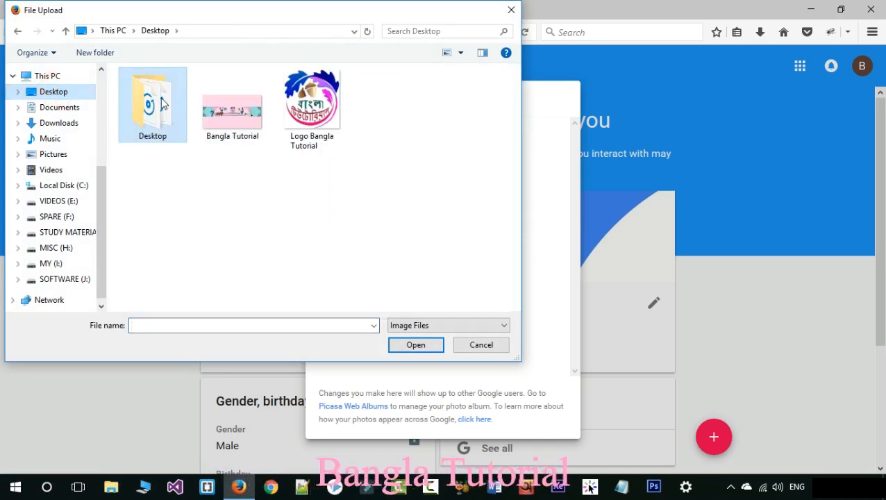
{"action": "left_click", "coordinate": [295, 112]}
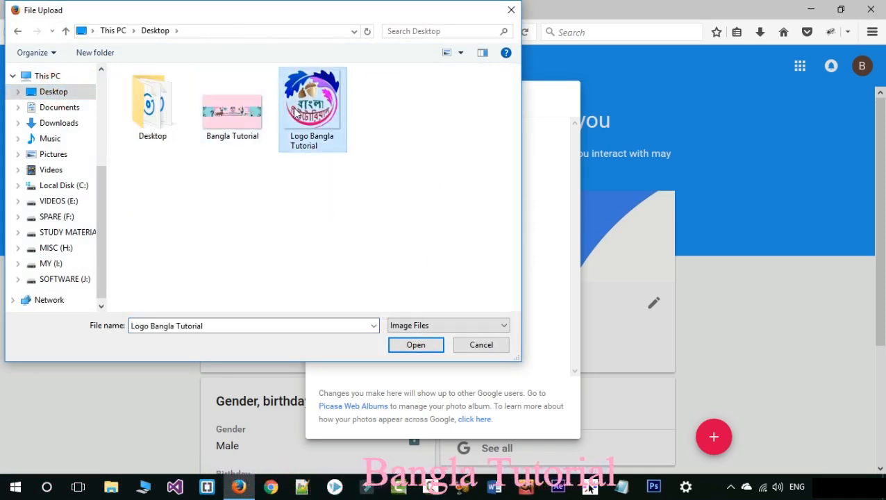
{"action": "left_click", "coordinate": [416, 345]}
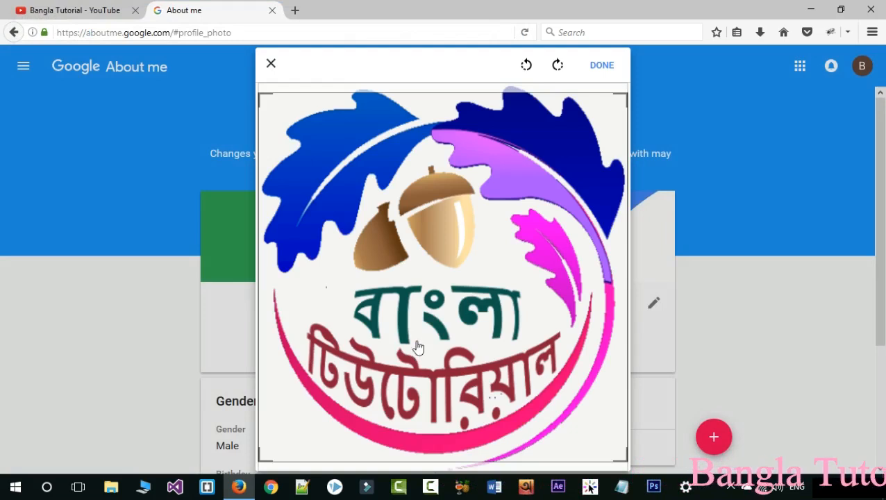
{"action": "left_click_drag", "start_coordinate": [388, 201], "coordinate": [387, 179]}
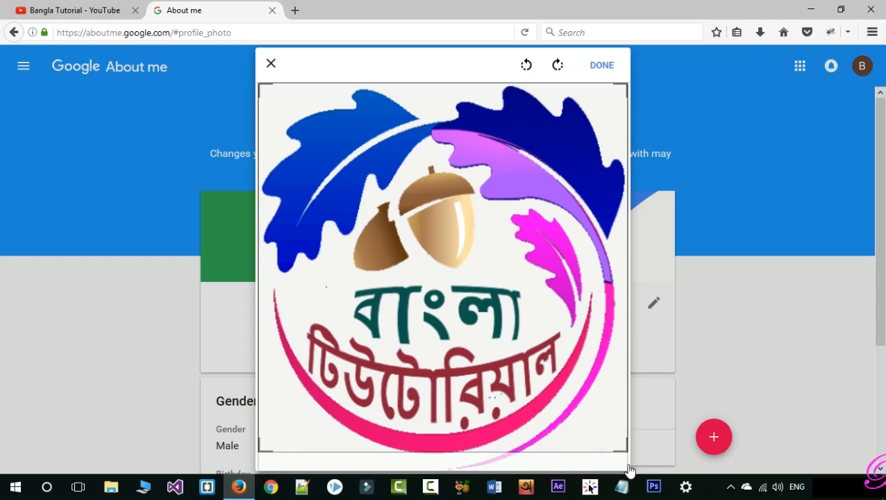
{"action": "left_click_drag", "start_coordinate": [485, 240], "coordinate": [488, 241]}
{"action": "left_click", "coordinate": [600, 67]}
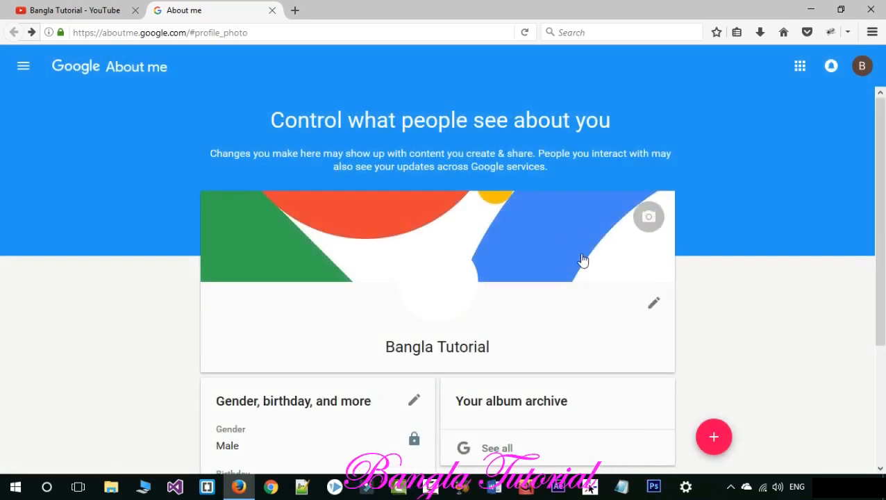
{"action": "scroll", "coordinate": [580, 263], "scroll_direction": "down", "scroll_amount": 1}
{"action": "scroll", "coordinate": [579, 262], "scroll_direction": "down", "scroll_amount": 3}
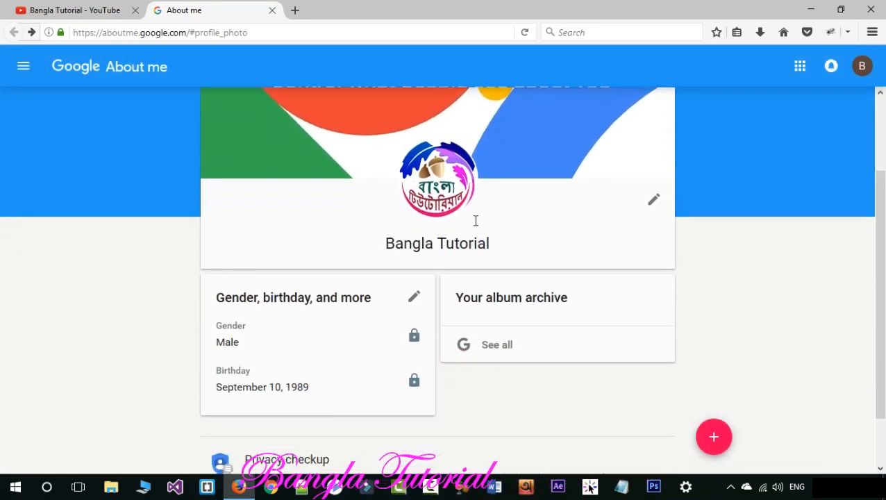
{"action": "scroll", "coordinate": [447, 206], "scroll_direction": "up", "scroll_amount": 4}
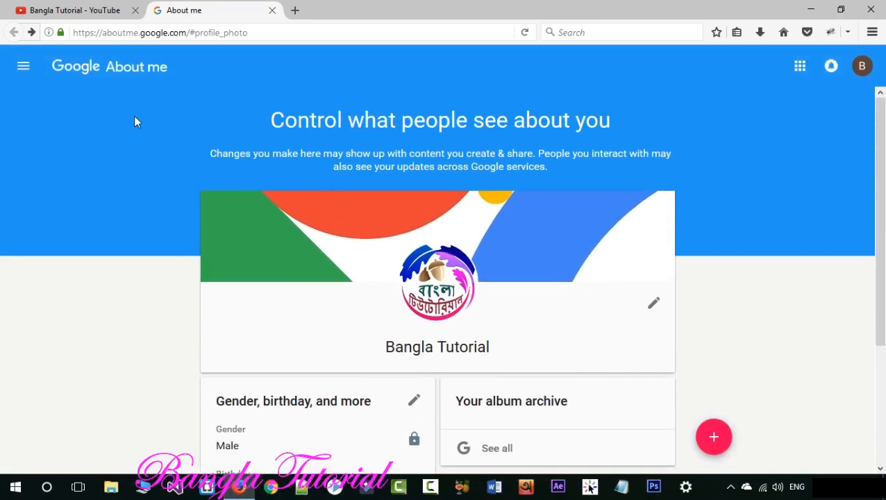
- Upload the pink 'Bangla Tutorial' banner image from the computer as the YouTube channel art
{"action": "left_click", "coordinate": [92, 11]}
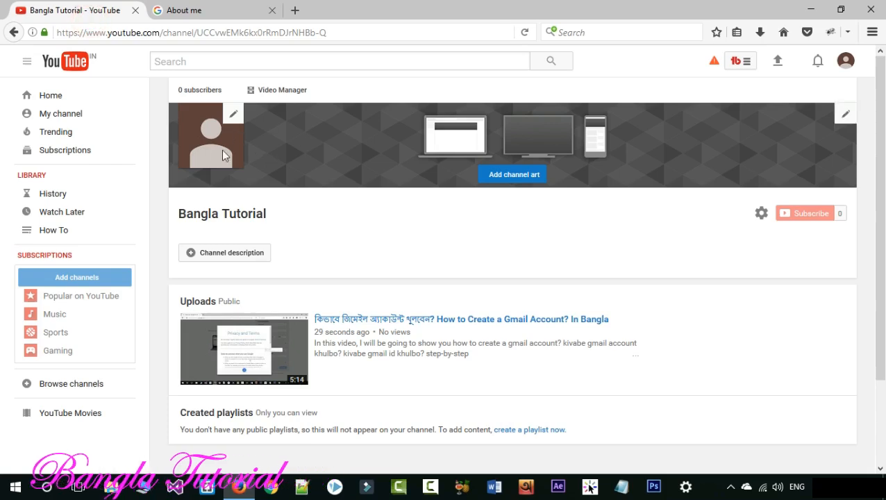
{"action": "left_click", "coordinate": [843, 117]}
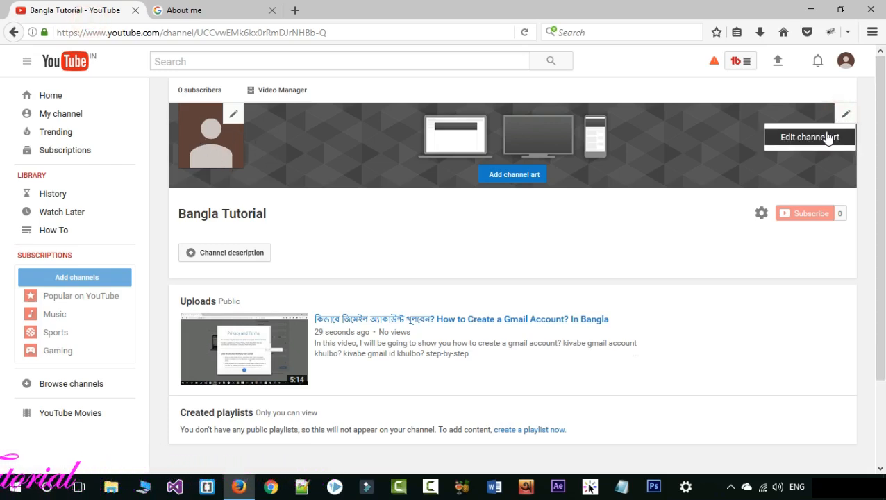
{"action": "left_click", "coordinate": [809, 137]}
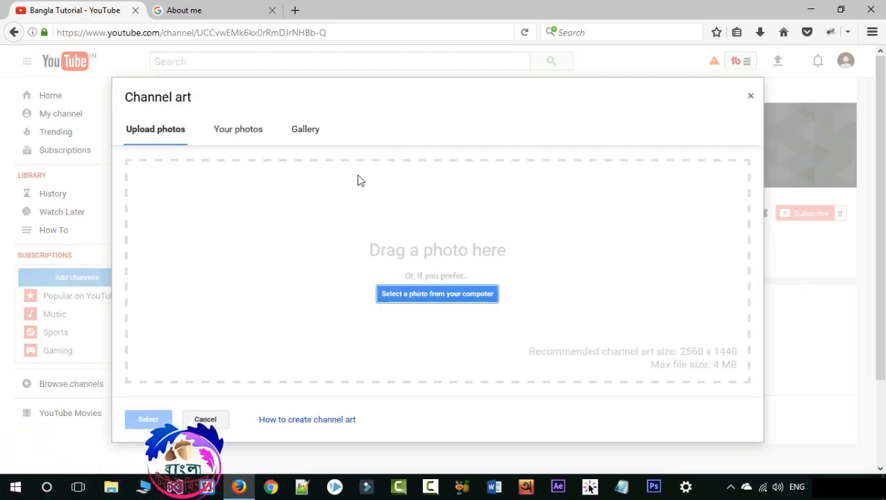
{"action": "left_click", "coordinate": [419, 295]}
{"action": "left_click", "coordinate": [240, 125]}
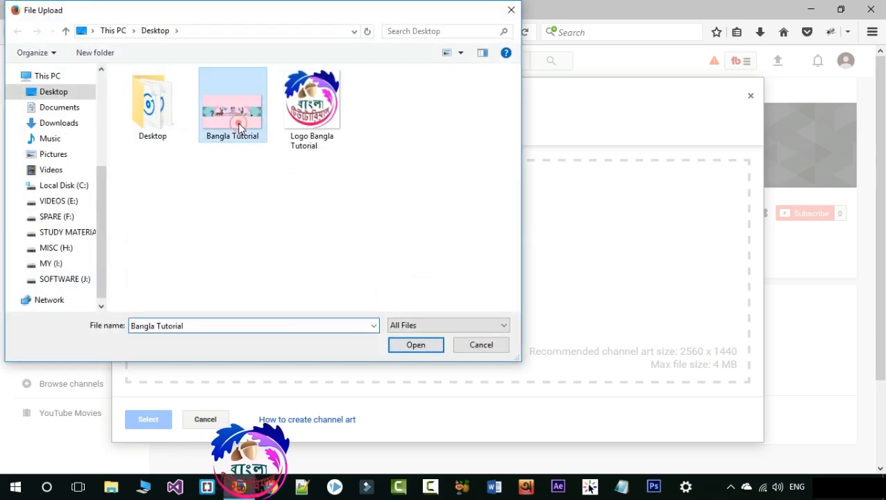
{"action": "left_click", "coordinate": [415, 344]}
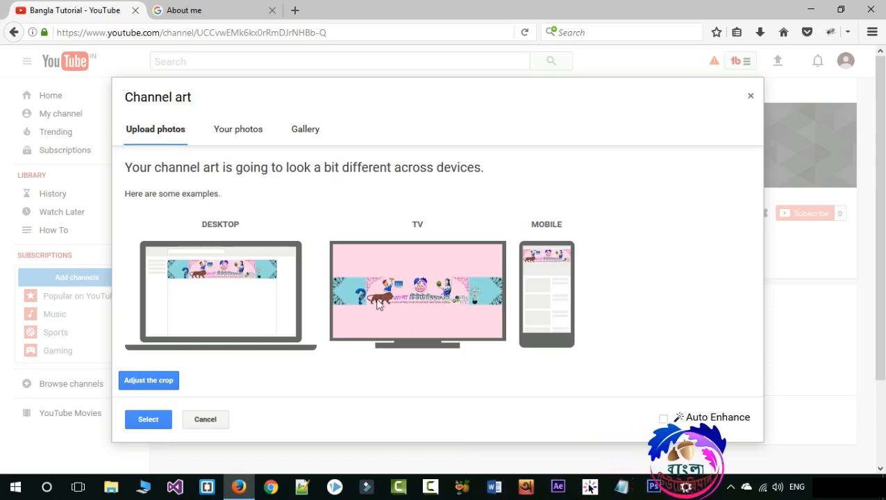
{"action": "left_click", "coordinate": [143, 420]}
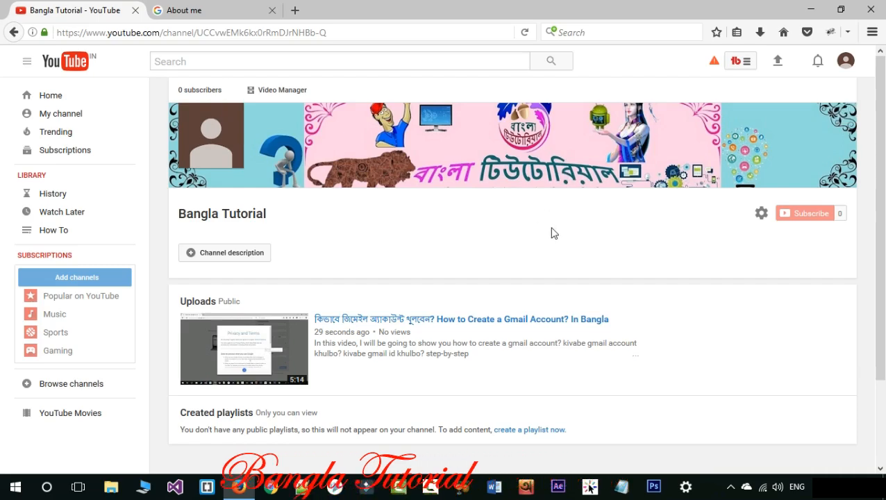
- Enter 'Learn about Mobile,Computer,Internet etc.' as the channel description and save it
{"action": "left_click", "coordinate": [243, 254]}
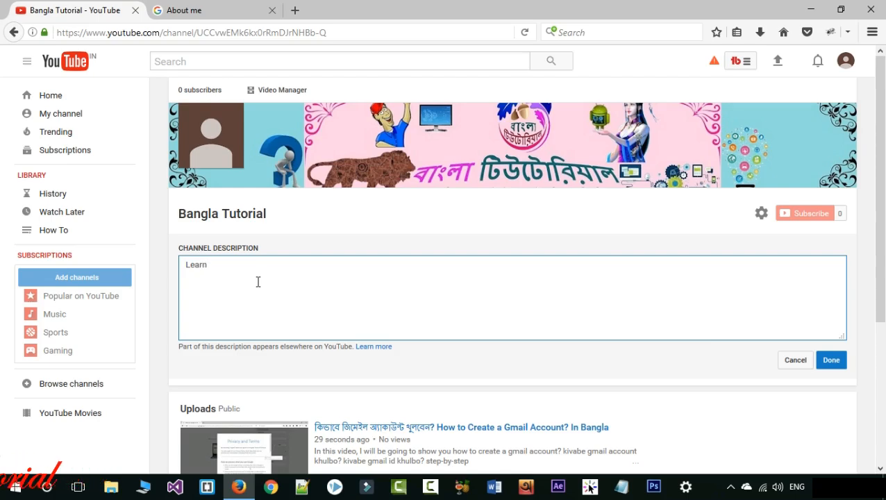
{"action": "type", "text": "Learn "}
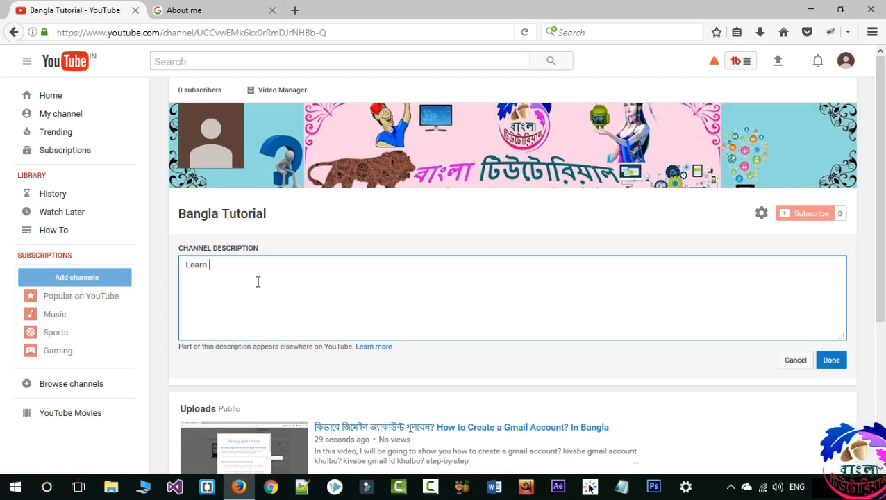
{"action": "type", "text": "about"}
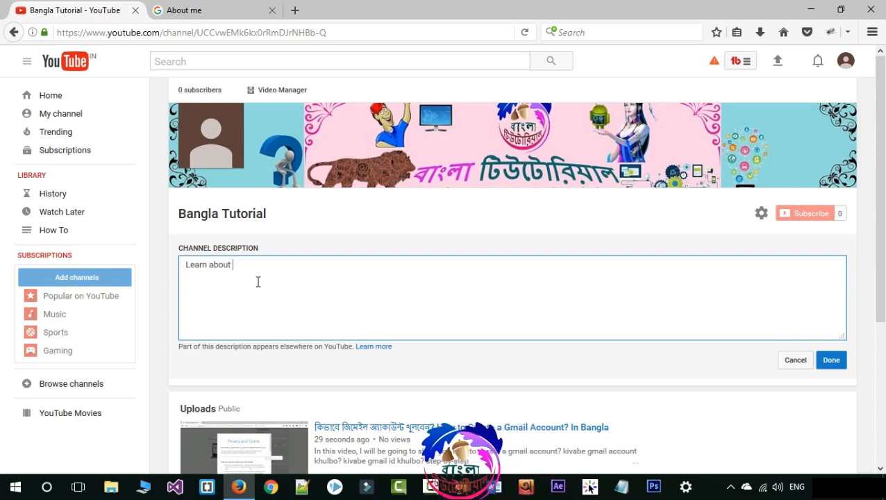
{"action": "type", "text": "Mo"}
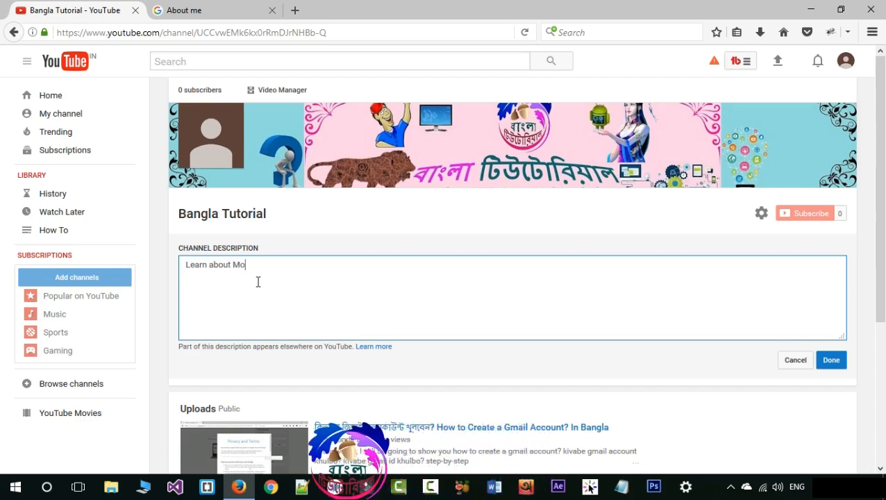
{"action": "type", "text": "bile,"}
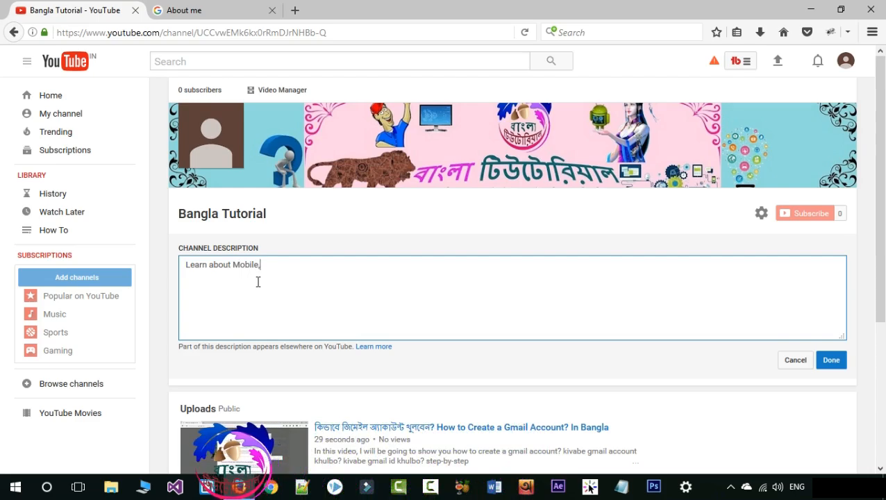
{"action": "type", "text": "Computer,"}
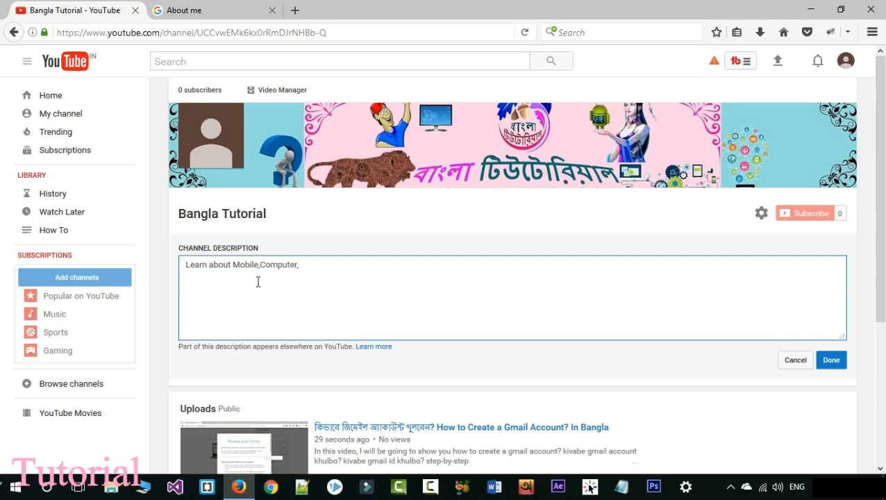
{"action": "type", "text": "inter"}
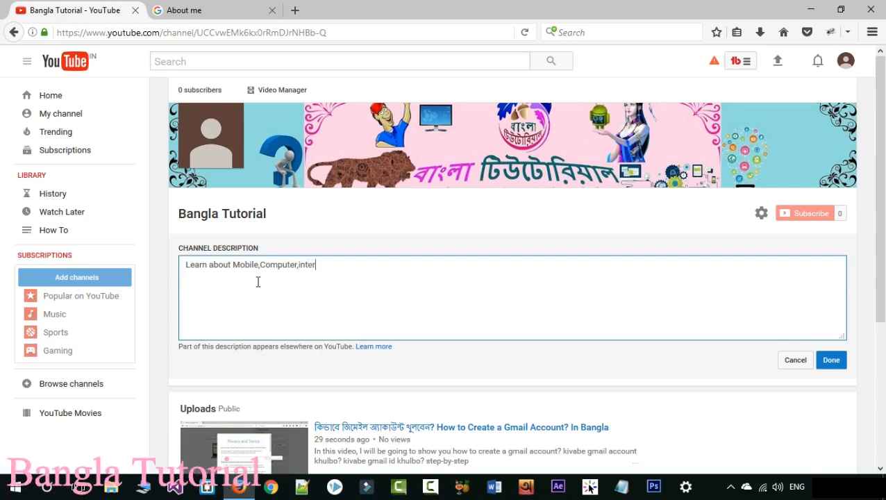
{"action": "type", "text": "net"}
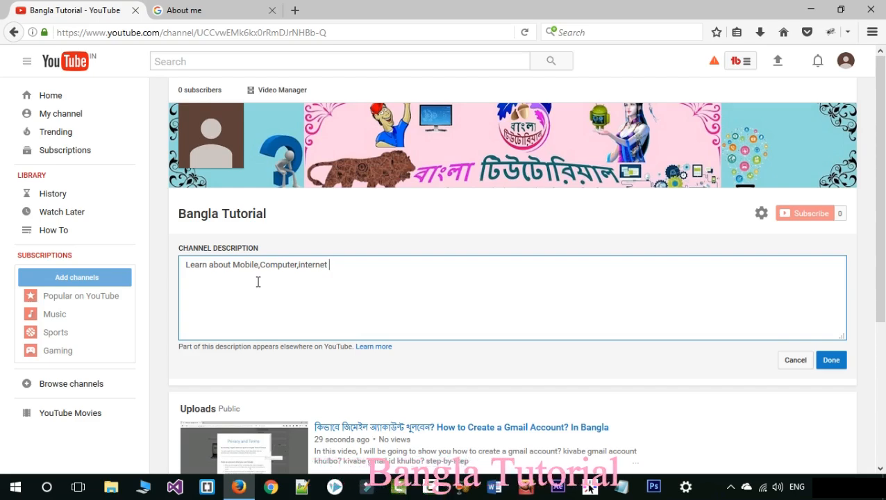
{"action": "type", "text": " etc"}
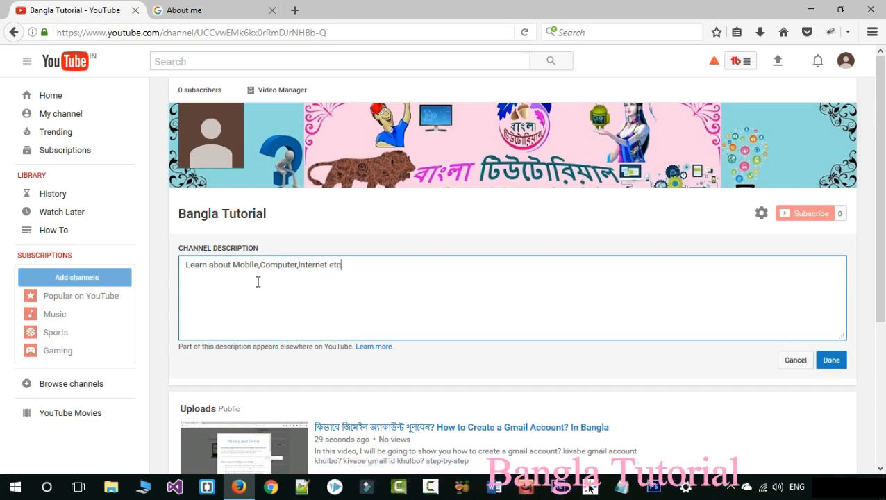
{"action": "type", "text": "."}
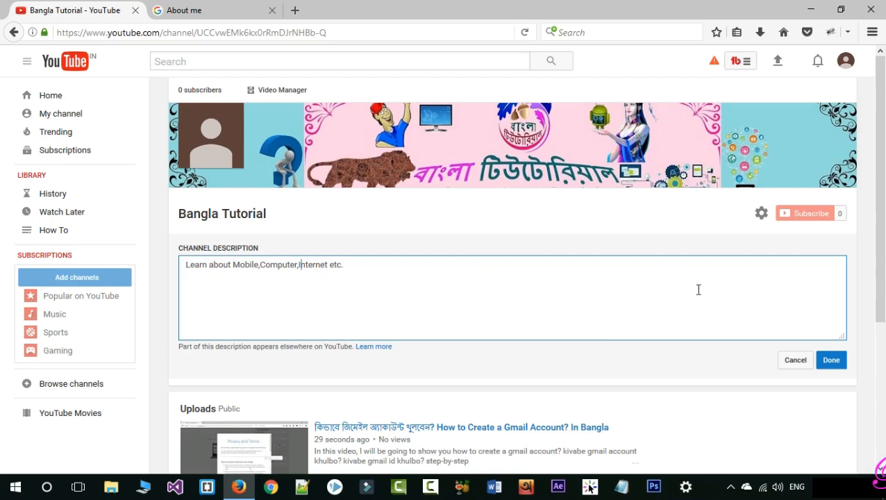
{"action": "left_click", "coordinate": [831, 361]}
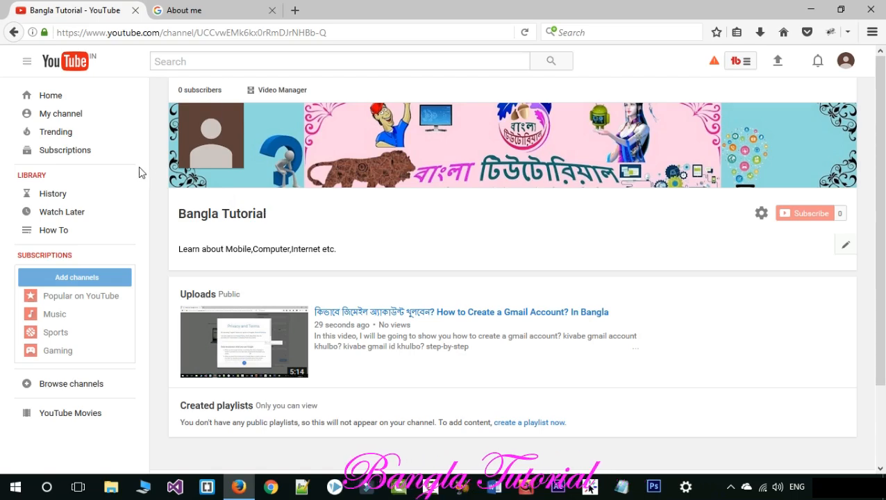
- Go from Video Manager to the channel's Status and features page to begin verification
{"action": "left_click", "coordinate": [281, 96]}
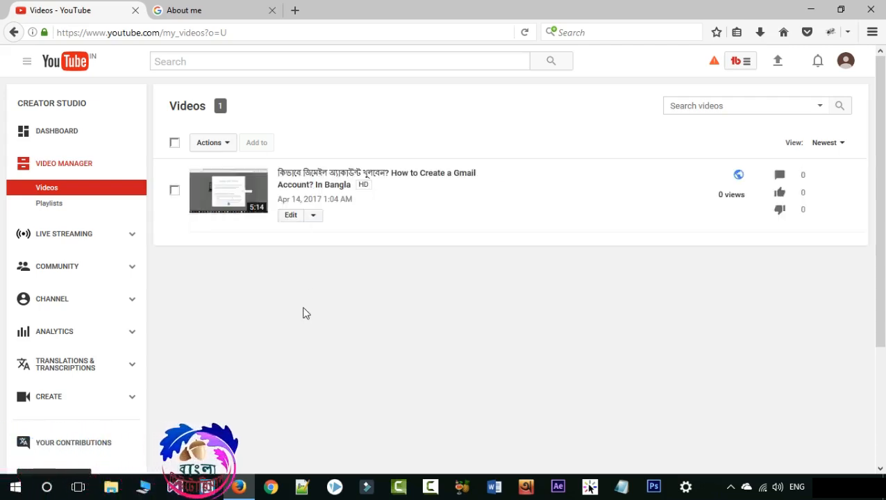
{"action": "left_click", "coordinate": [100, 303]}
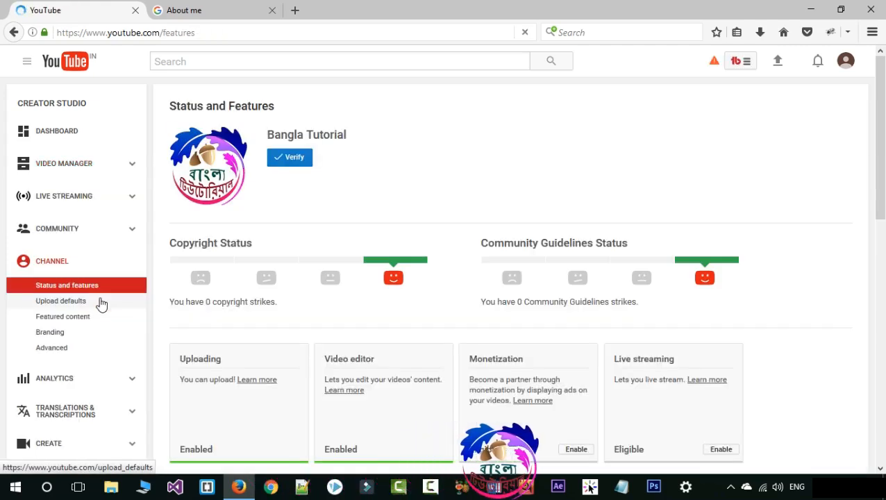
{"action": "scroll", "coordinate": [383, 347], "scroll_direction": "down", "scroll_amount": 2}
{"action": "scroll", "coordinate": [382, 342], "scroll_direction": "up", "scroll_amount": 2}
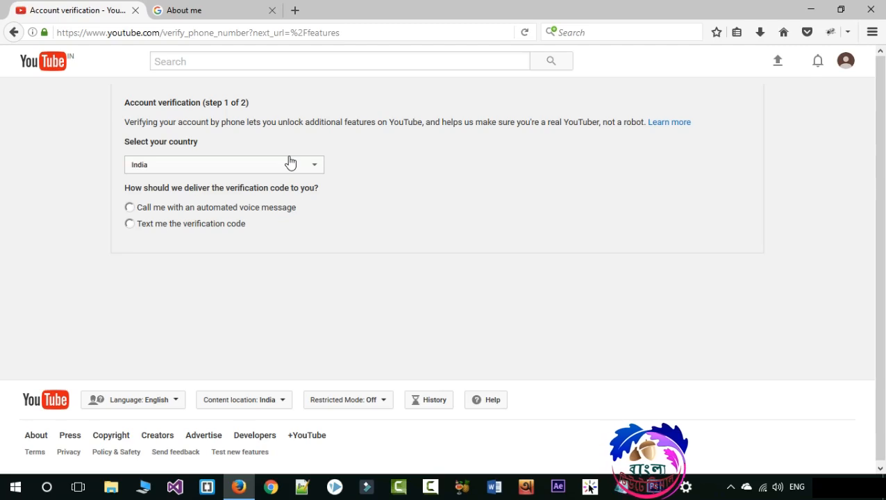
- Keep India as the country, choose text-message delivery, and submit the account's phone number
{"action": "left_click", "coordinate": [292, 168]}
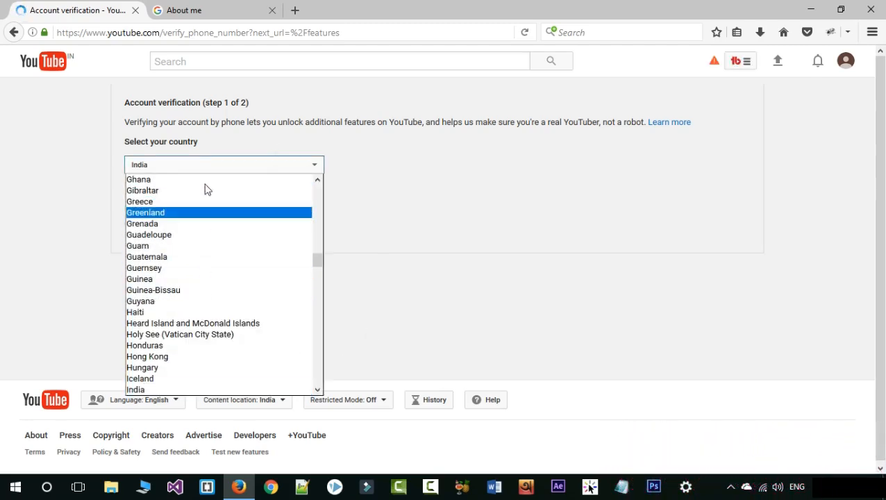
{"action": "left_click", "coordinate": [203, 165]}
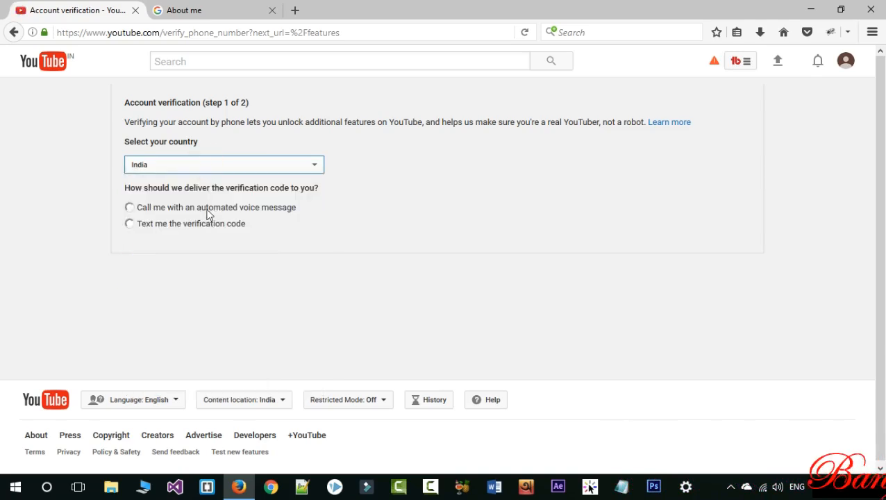
{"action": "left_click", "coordinate": [129, 224]}
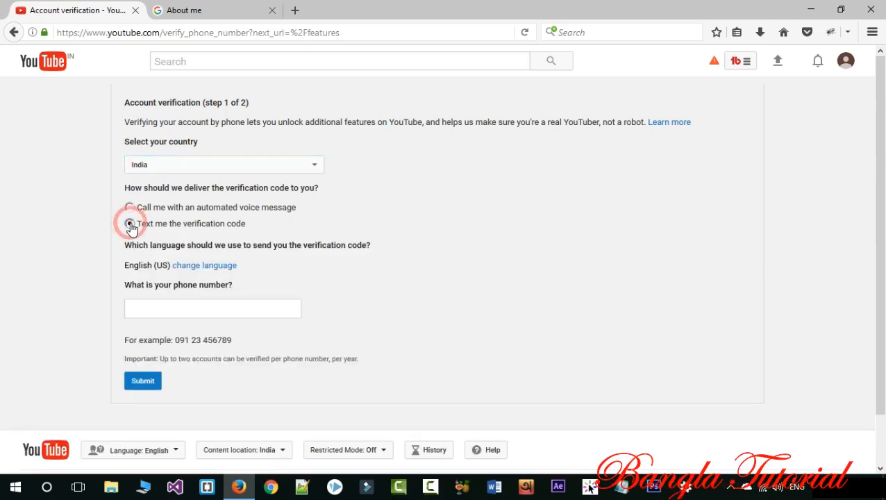
{"action": "left_click", "coordinate": [183, 305]}
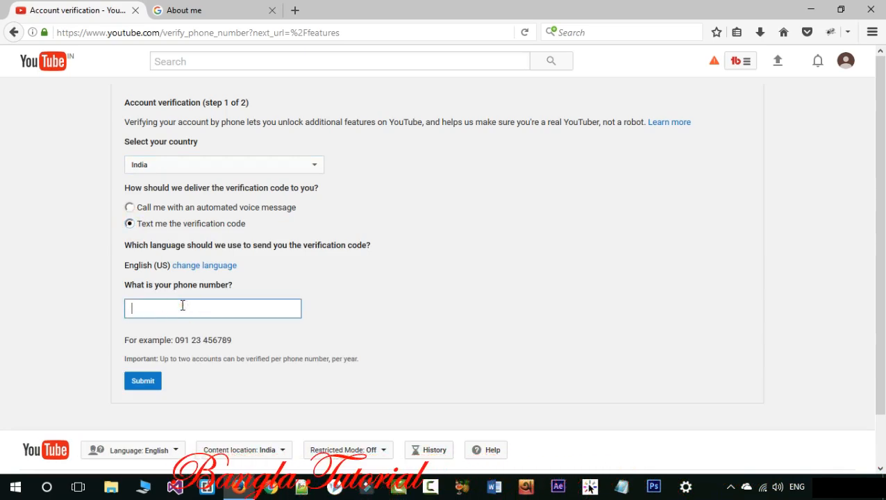
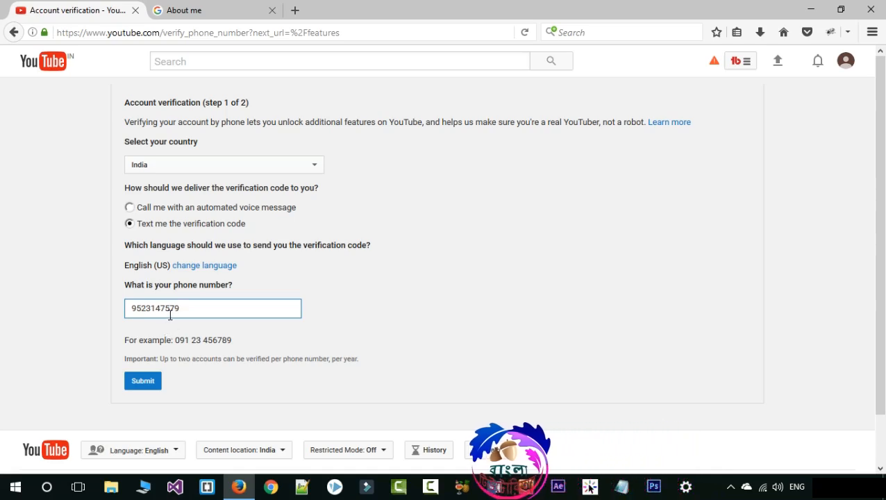
{"action": "left_click", "coordinate": [148, 389]}
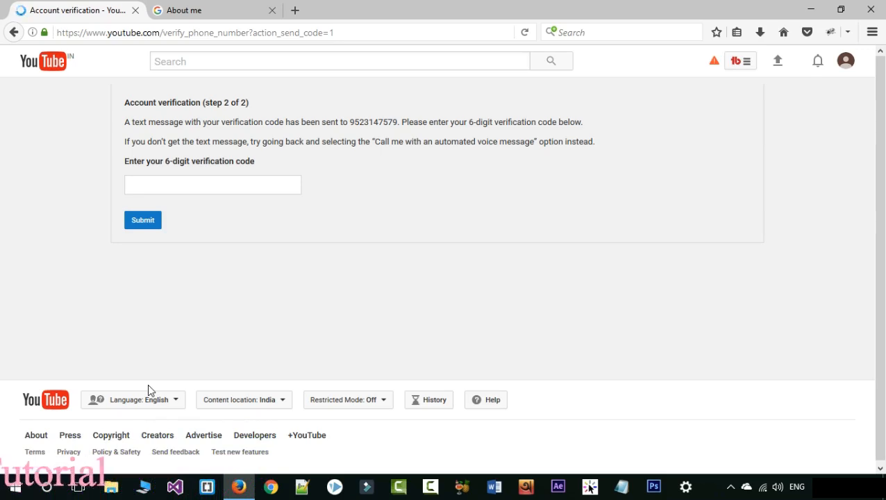
- Enter the 6-digit texted verification code, submit it, and continue to the feature list
{"action": "left_click", "coordinate": [182, 181]}
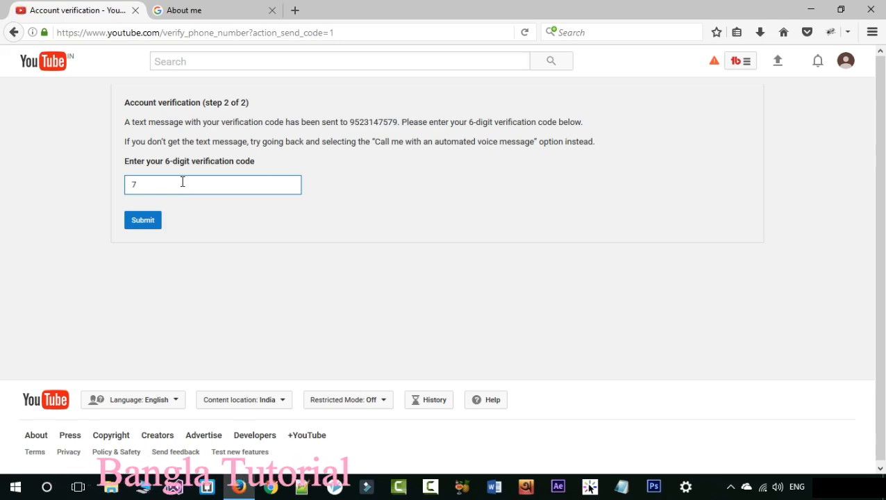
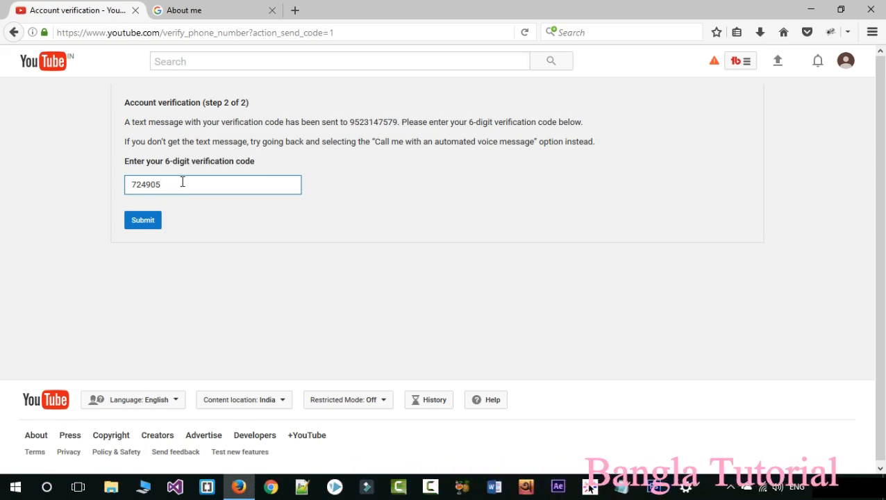
{"action": "left_click", "coordinate": [148, 221]}
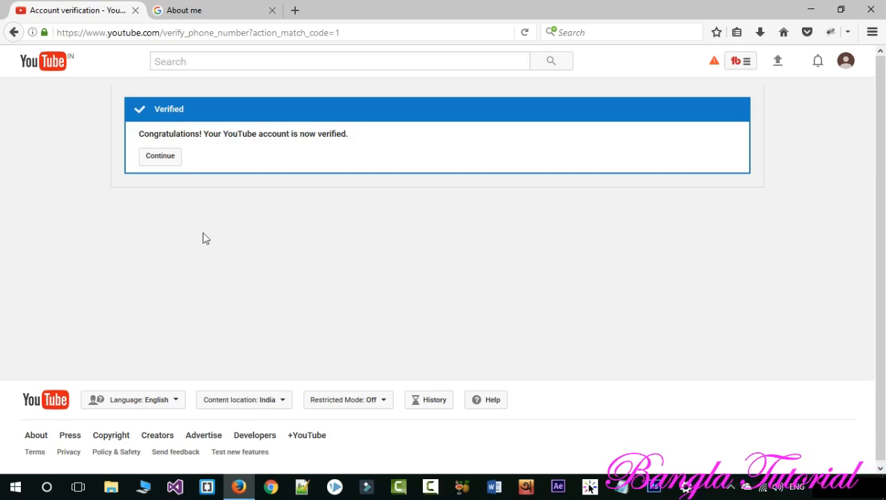
{"action": "left_click", "coordinate": [172, 161]}
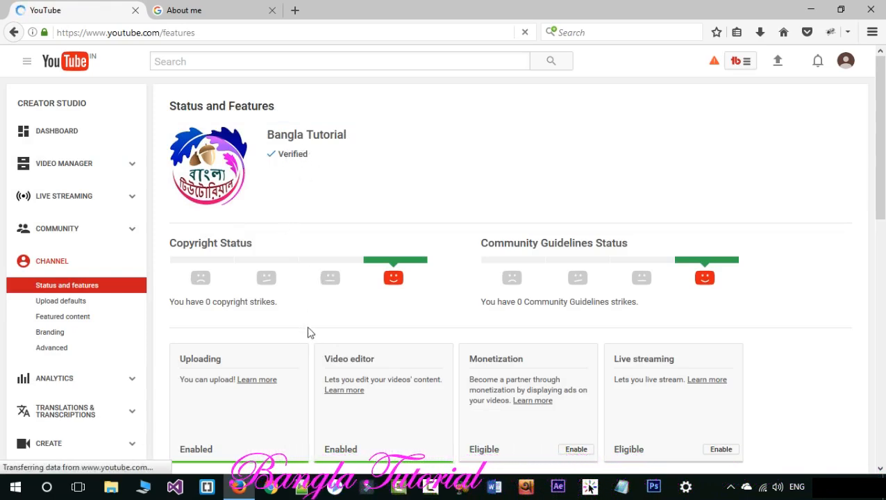
- Scroll Status and features down to the cards showing Monetization and Live streaming as Eligible
{"action": "scroll", "coordinate": [310, 333], "scroll_direction": "down", "scroll_amount": 2}
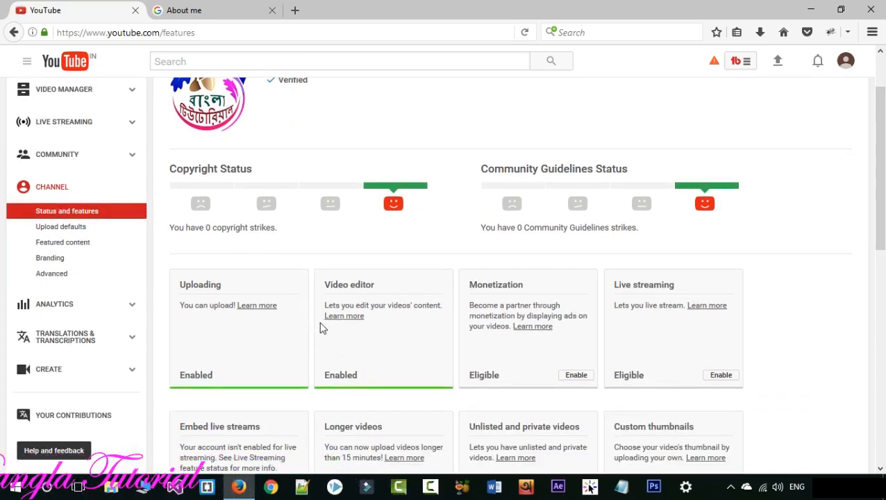
{"action": "scroll", "coordinate": [362, 313], "scroll_direction": "down", "scroll_amount": 4}
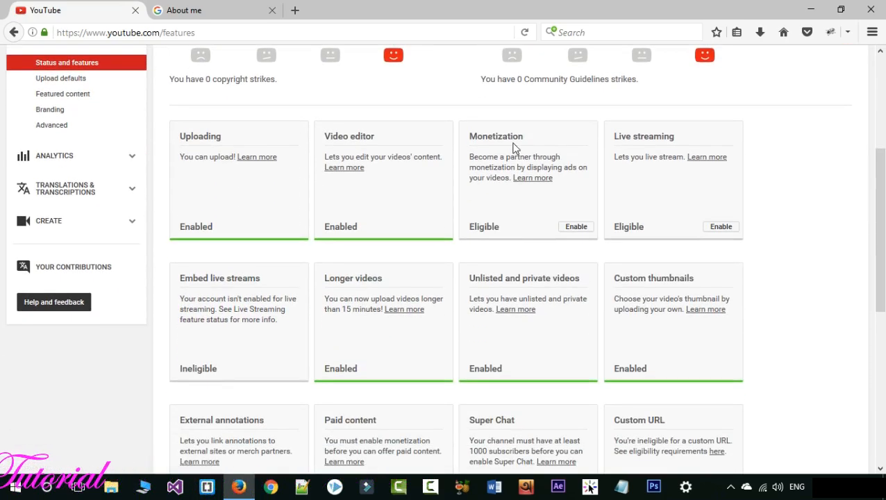
- Read the YouTube Partner Program overview from Monetization's Learn more link, then go back
{"action": "left_click", "coordinate": [525, 182]}
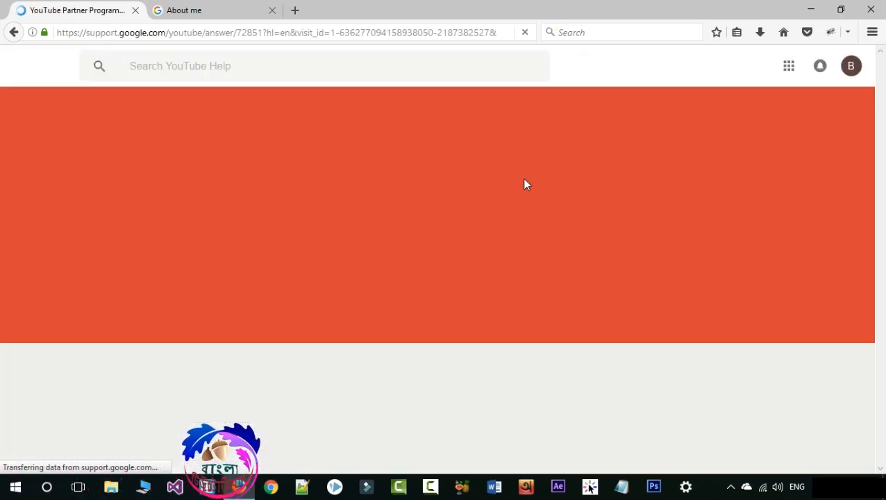
{"action": "scroll", "coordinate": [404, 299], "scroll_direction": "down", "scroll_amount": 8}
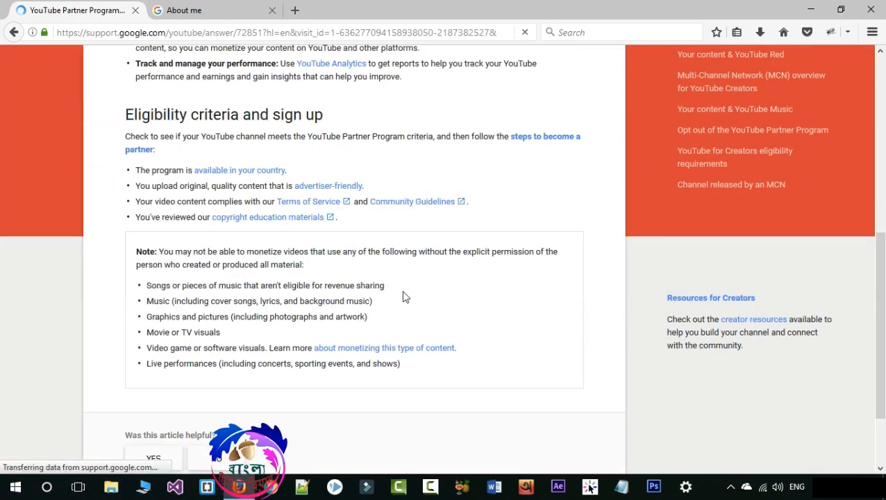
{"action": "scroll", "coordinate": [411, 316], "scroll_direction": "up", "scroll_amount": 8}
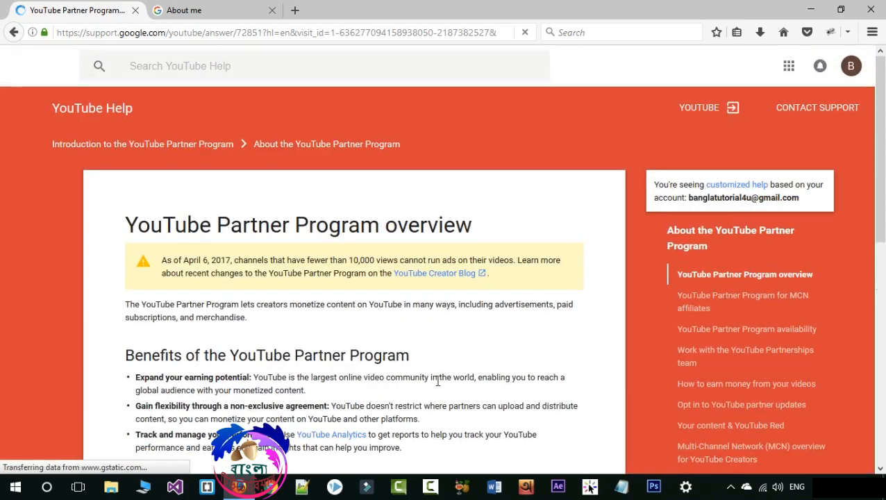
{"action": "scroll", "coordinate": [336, 311], "scroll_direction": "down", "scroll_amount": 3}
{"action": "scroll", "coordinate": [354, 335], "scroll_direction": "down", "scroll_amount": 3}
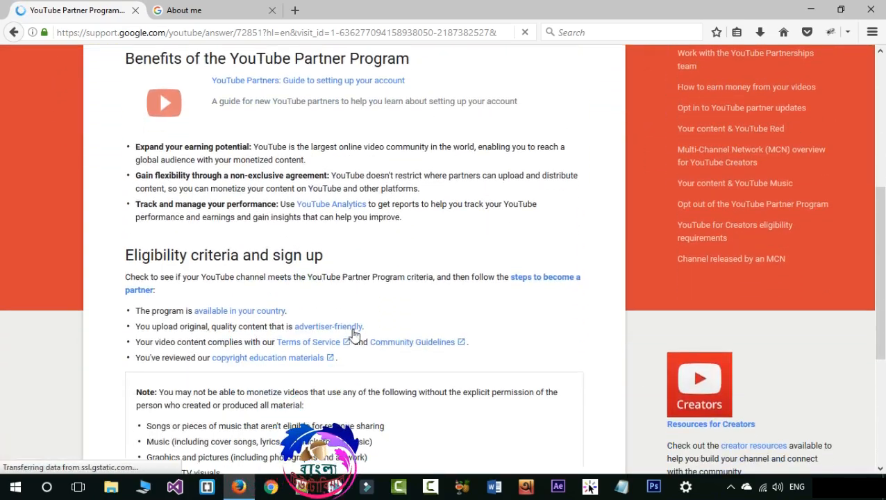
{"action": "scroll", "coordinate": [75, 259], "scroll_direction": "down", "scroll_amount": 2}
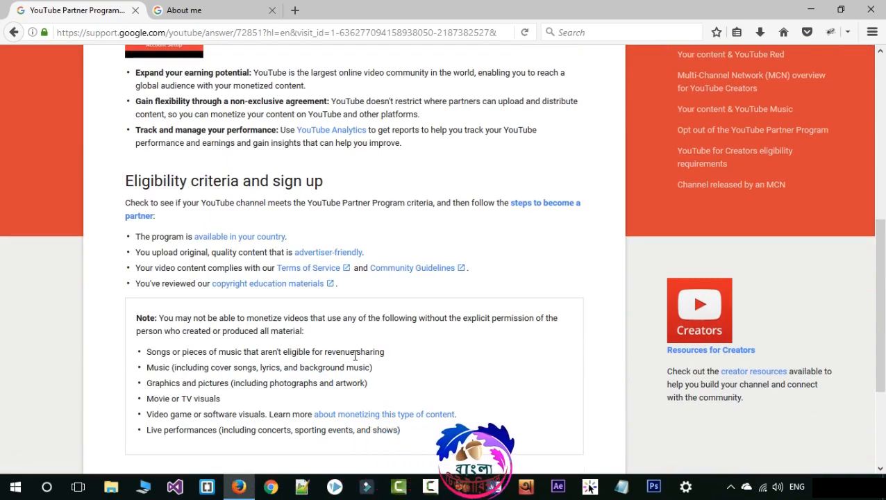
{"action": "scroll", "coordinate": [352, 360], "scroll_direction": "down", "scroll_amount": 2}
{"action": "scroll", "coordinate": [355, 362], "scroll_direction": "up", "scroll_amount": 8}
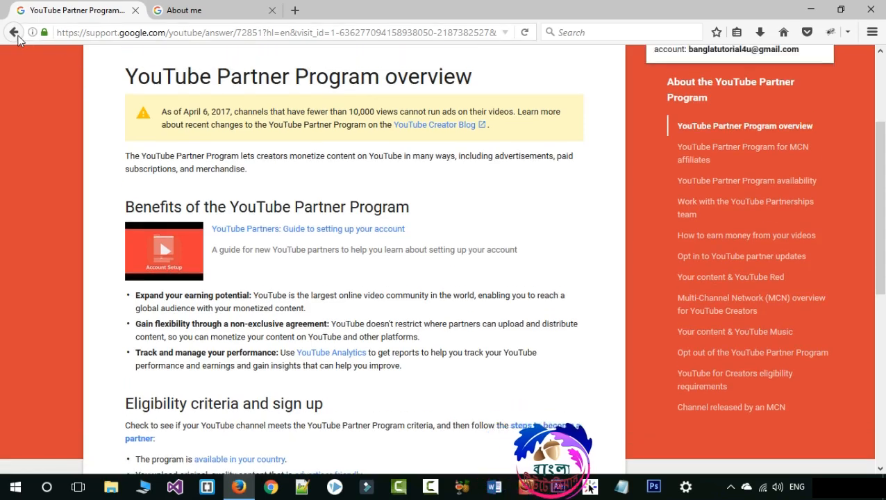
{"action": "left_click", "coordinate": [16, 34]}
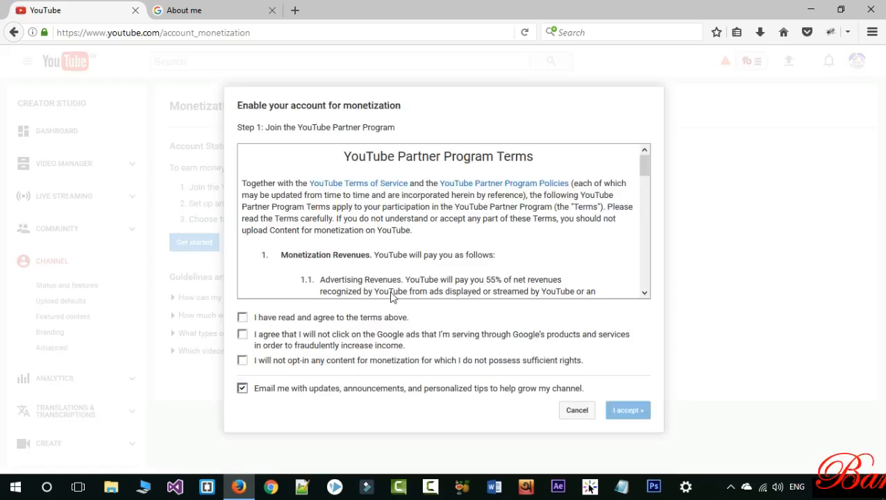
- Tick all three Partner Program agreement boxes, scroll through the terms, and accept them
{"action": "left_click", "coordinate": [242, 318]}
{"action": "left_click", "coordinate": [241, 335]}
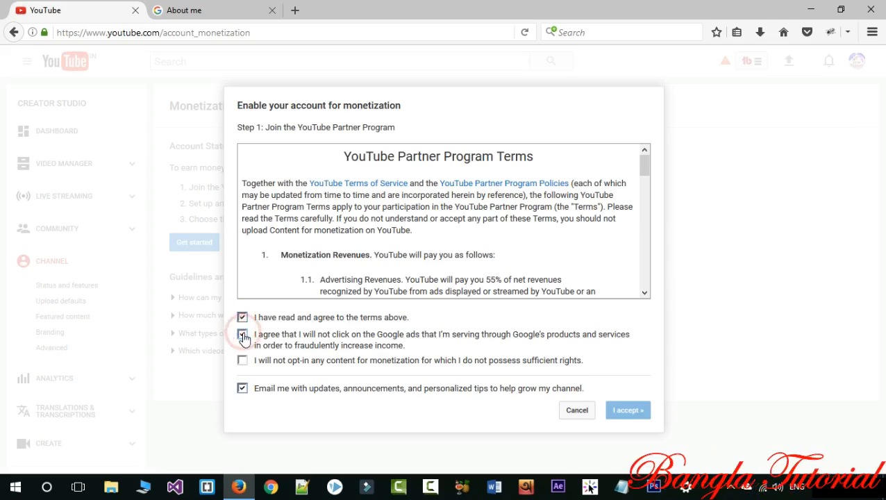
{"action": "left_click", "coordinate": [243, 361]}
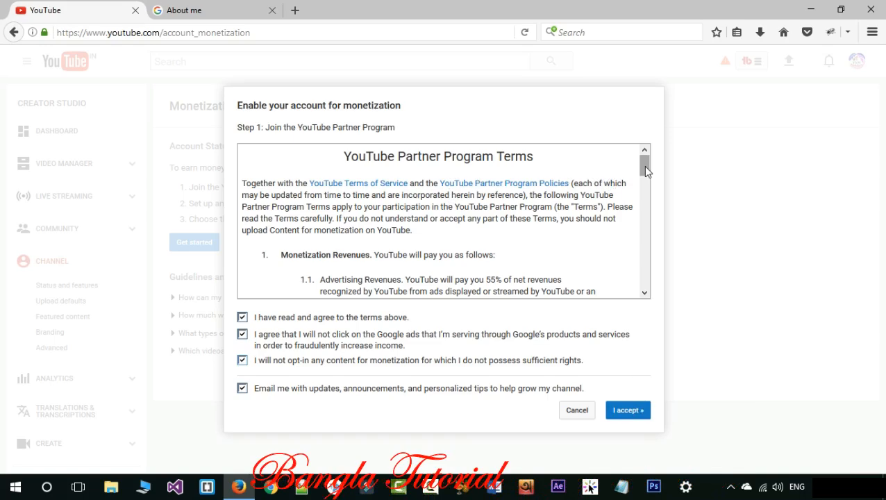
{"action": "mouse_move", "coordinate": [643, 165]}
{"action": "left_mouse_down"}
{"action": "mouse_move", "coordinate": [658, 278]}
{"action": "mouse_move", "coordinate": [617, 278]}
{"action": "left_mouse_up"}
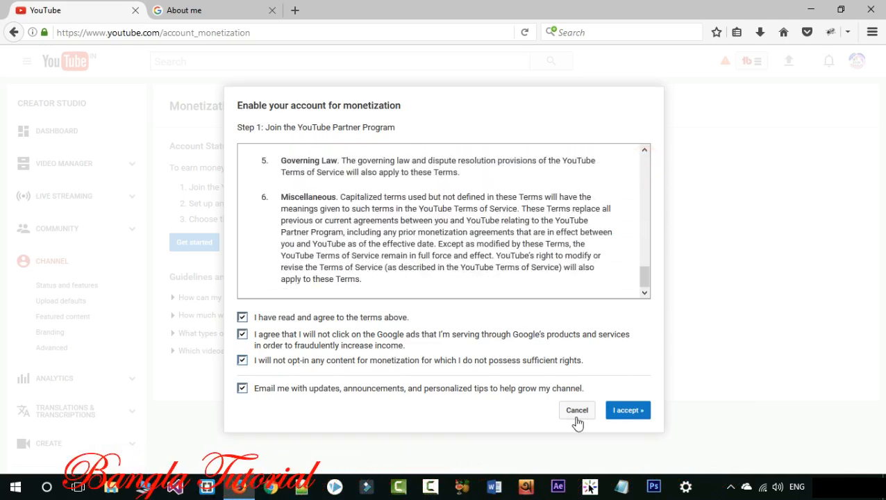
{"action": "left_click", "coordinate": [622, 411]}
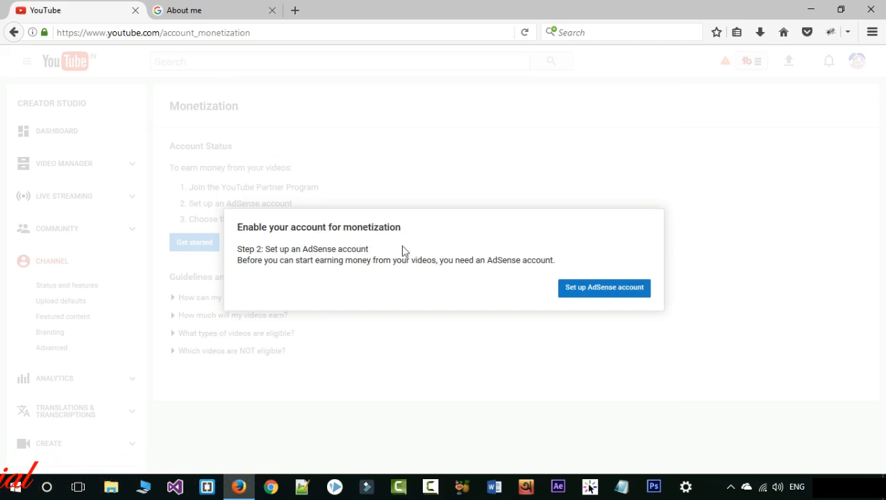
- Choose 'Set up AdSense account' in the Step 2 monetization dialog
{"action": "left_click", "coordinate": [588, 293]}
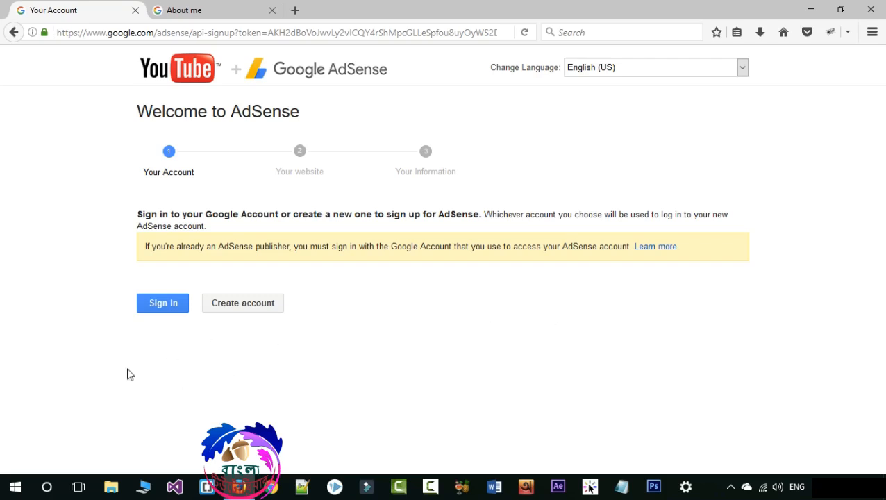
- Sign in to AdSense, confirm the channel URL as the website, and save with English content language
{"action": "left_click", "coordinate": [161, 307]}
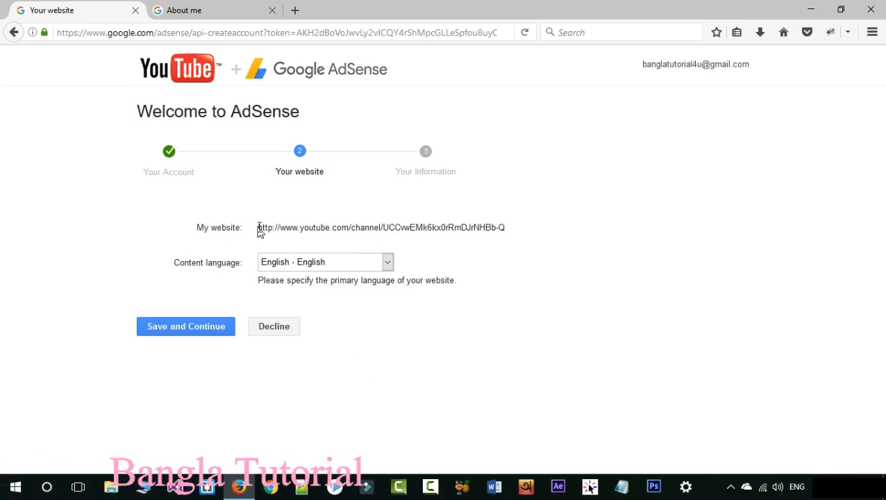
{"action": "left_click_drag", "start_coordinate": [258, 228], "coordinate": [510, 229]}
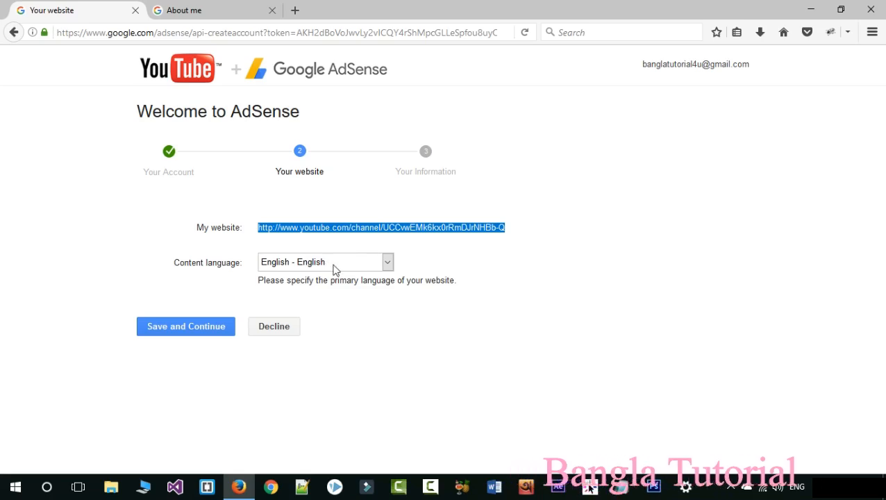
{"action": "left_click", "coordinate": [172, 327]}
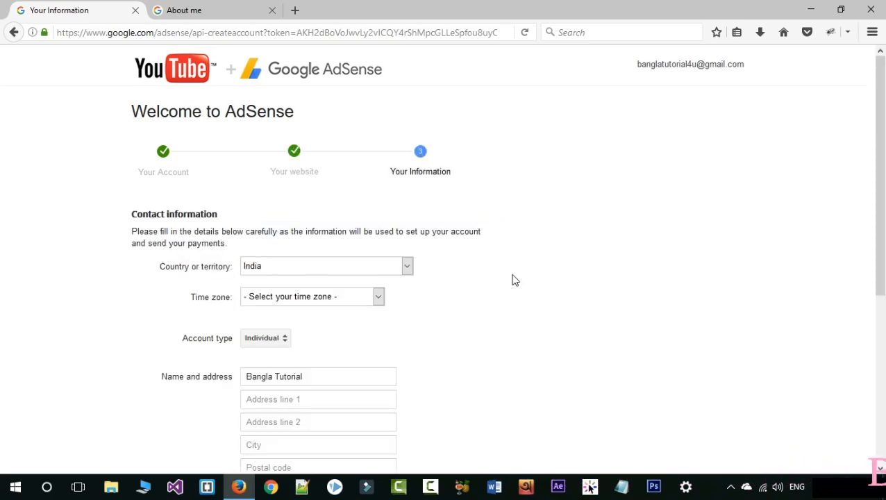
- Keep India as the country and choose the (UTC+05:30) Kolkata time zone
{"action": "scroll", "coordinate": [513, 279], "scroll_direction": "down", "scroll_amount": 3}
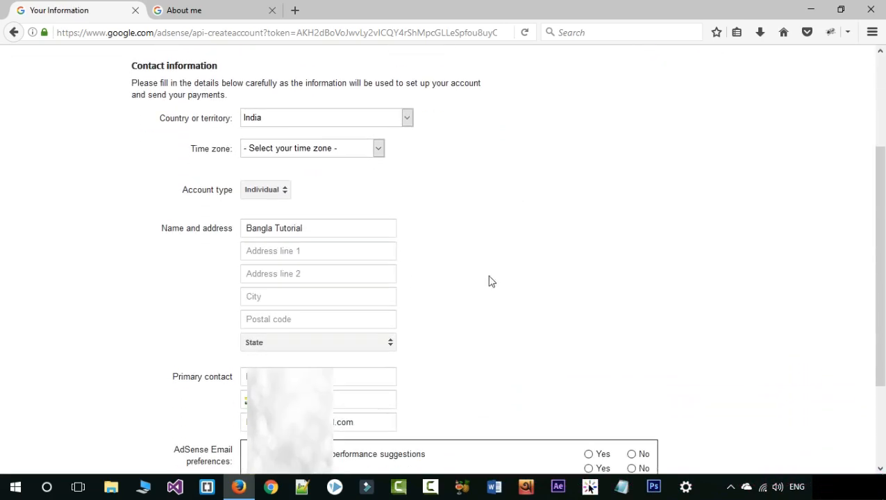
{"action": "left_click", "coordinate": [406, 120]}
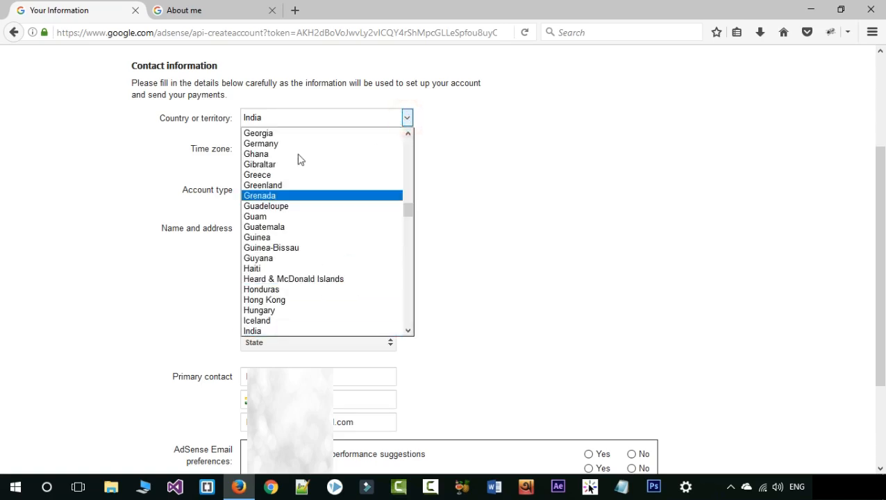
{"action": "left_click", "coordinate": [287, 331]}
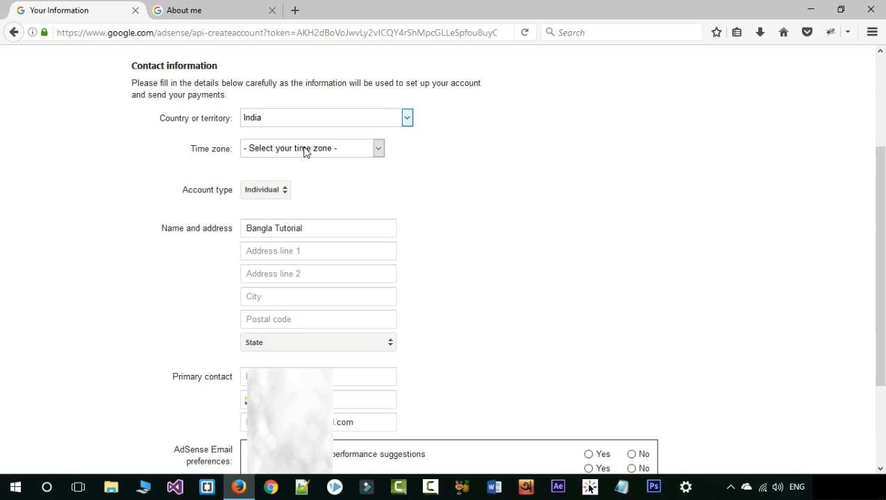
{"action": "left_click", "coordinate": [378, 150]}
{"action": "scroll", "coordinate": [297, 314], "scroll_direction": "down", "scroll_amount": 20}
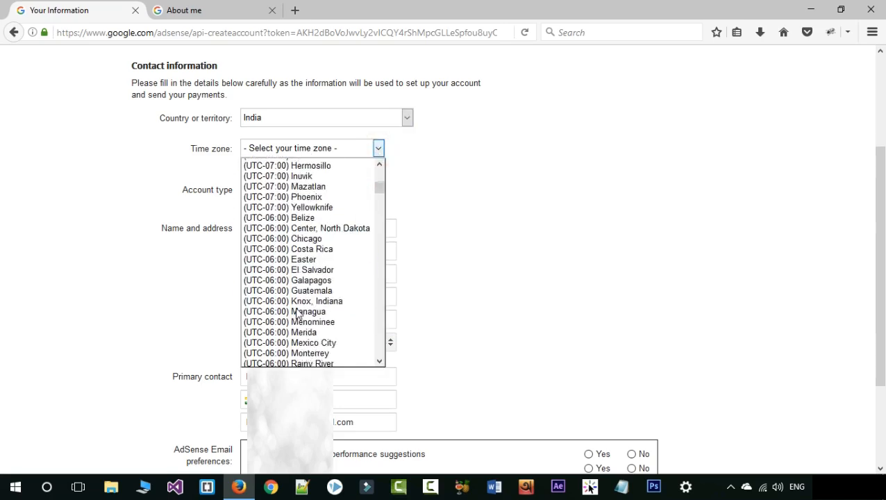
{"action": "scroll", "coordinate": [297, 314], "scroll_direction": "down", "scroll_amount": 20}
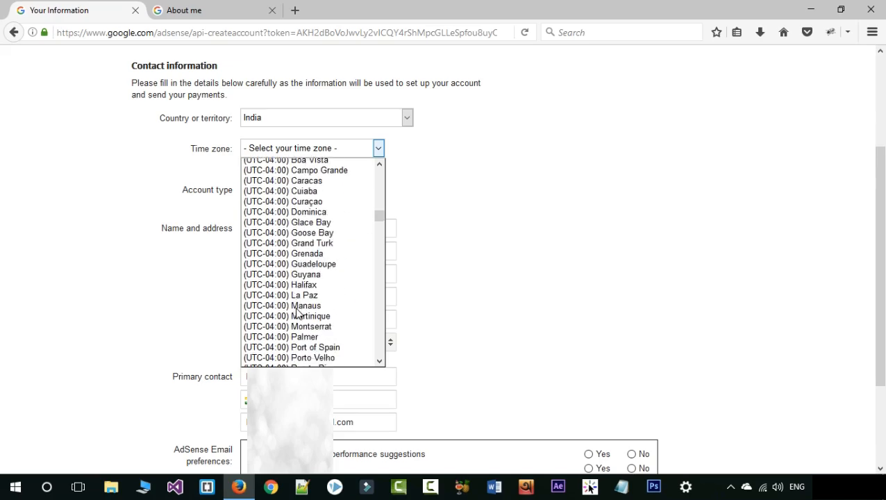
{"action": "scroll", "coordinate": [297, 314], "scroll_direction": "down", "scroll_amount": 20}
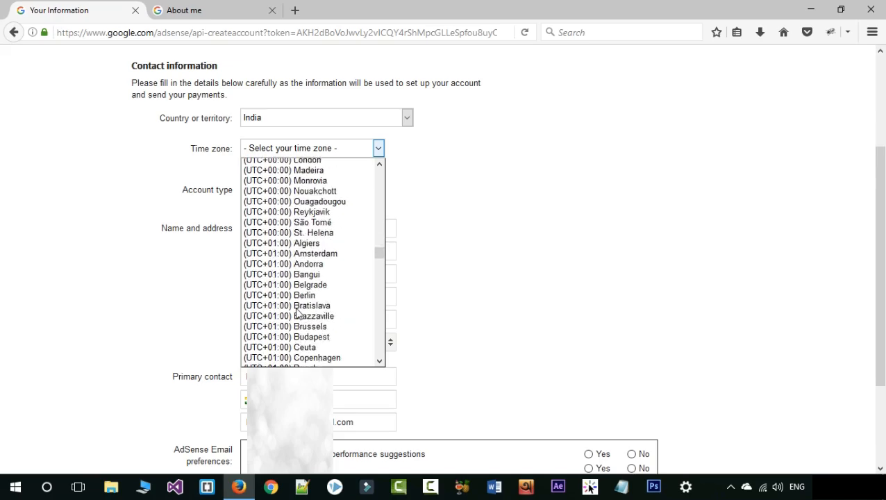
{"action": "scroll", "coordinate": [297, 314], "scroll_direction": "down", "scroll_amount": 20}
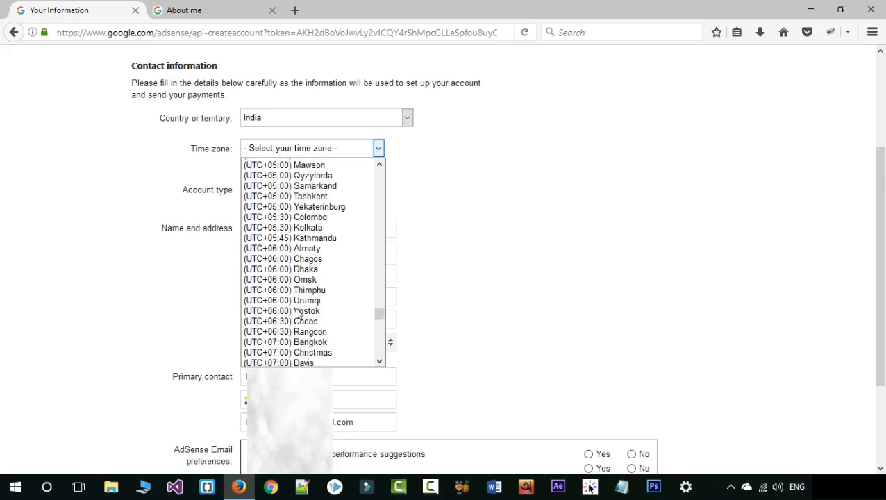
{"action": "left_click", "coordinate": [315, 229]}
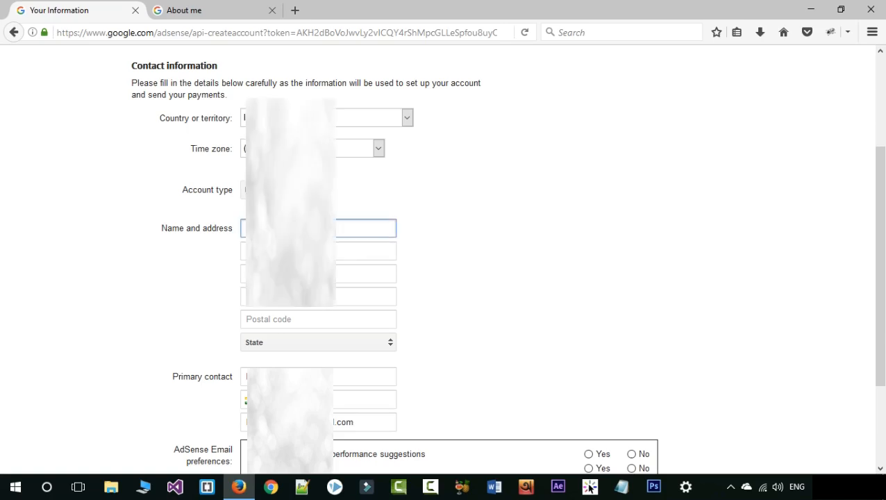
- Fill in the primary contact details and submit the AdSense application
{"action": "scroll", "coordinate": [219, 251], "scroll_direction": "down", "scroll_amount": 2}
{"action": "left_click", "coordinate": [220, 250]}
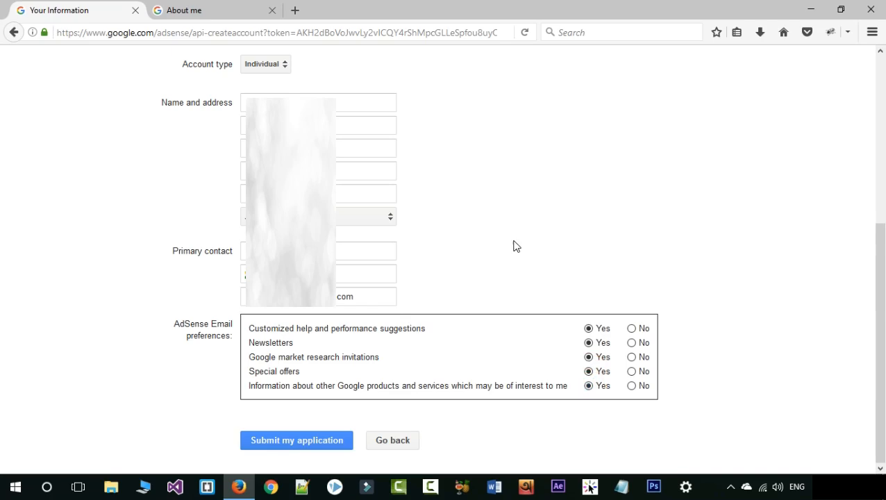
{"action": "left_click", "coordinate": [301, 441]}
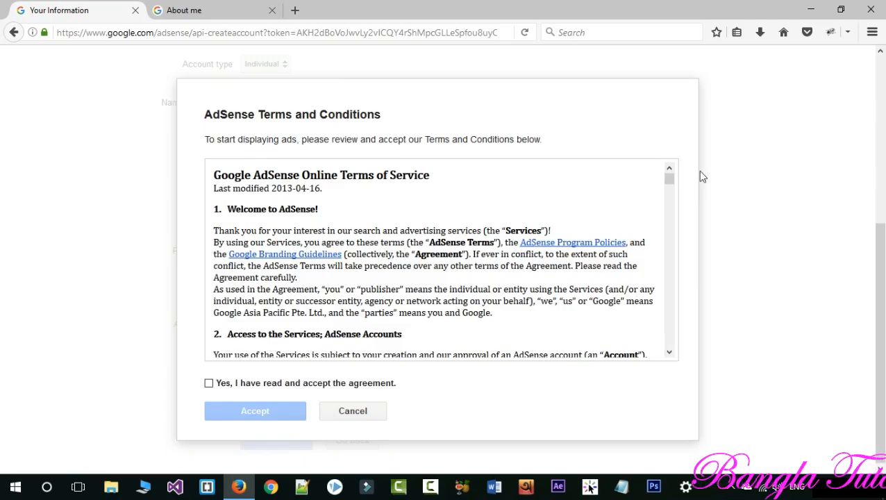
- Read through the AdSense Terms and Conditions, tick the agreement box and accept them
{"action": "left_click_drag", "start_coordinate": [671, 181], "coordinate": [670, 365]}
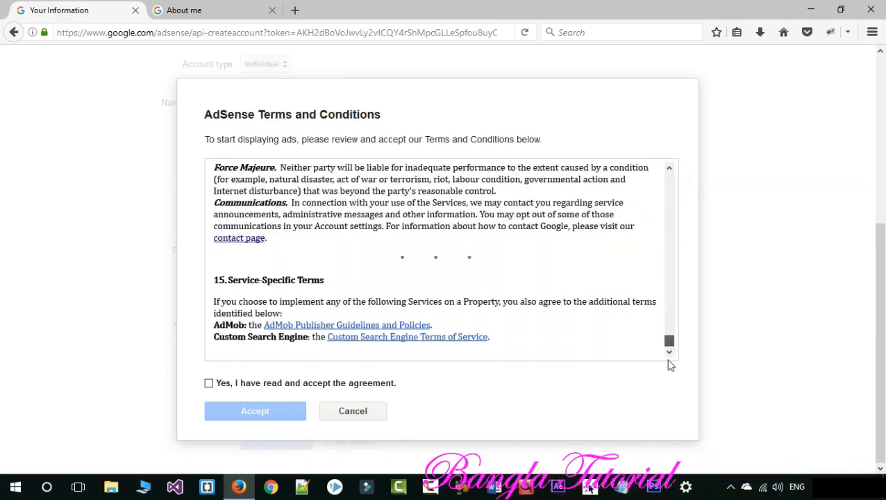
{"action": "left_click", "coordinate": [209, 384]}
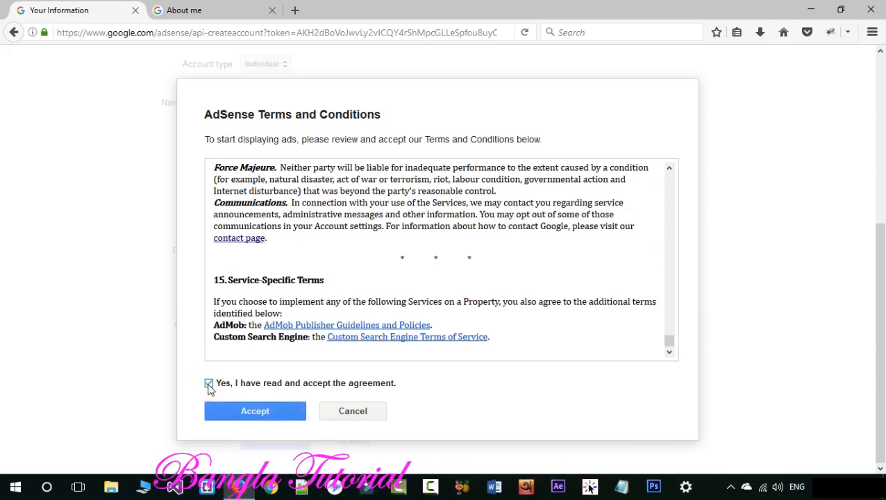
{"action": "left_click", "coordinate": [264, 413]}
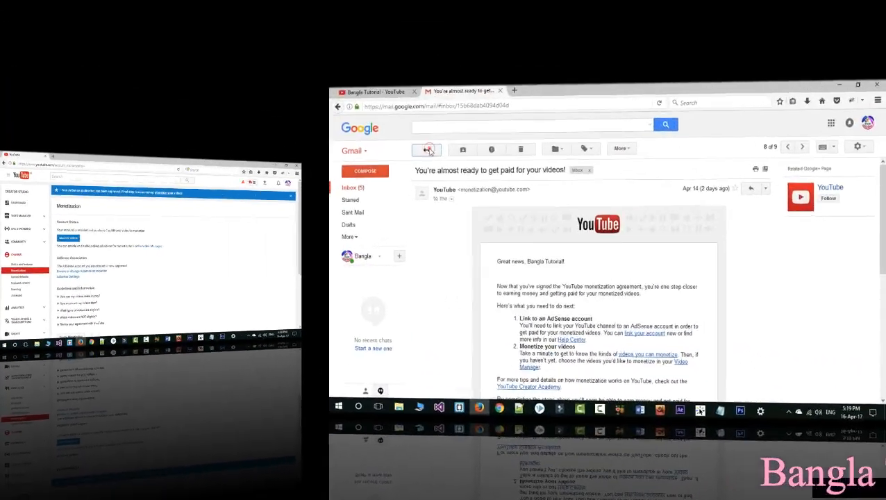
- Open the 'Changes to your YouTube payment details' email with its sender details shown
{"action": "left_click", "coordinate": [427, 150]}
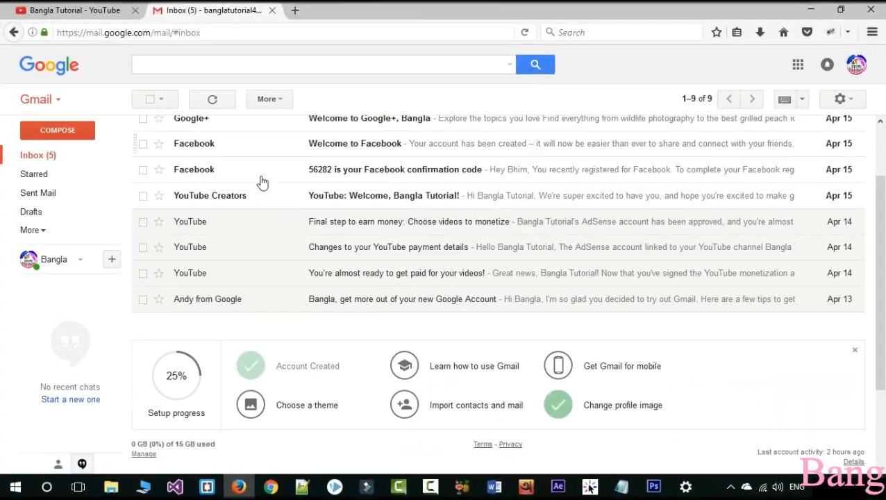
{"action": "left_click", "coordinate": [407, 251]}
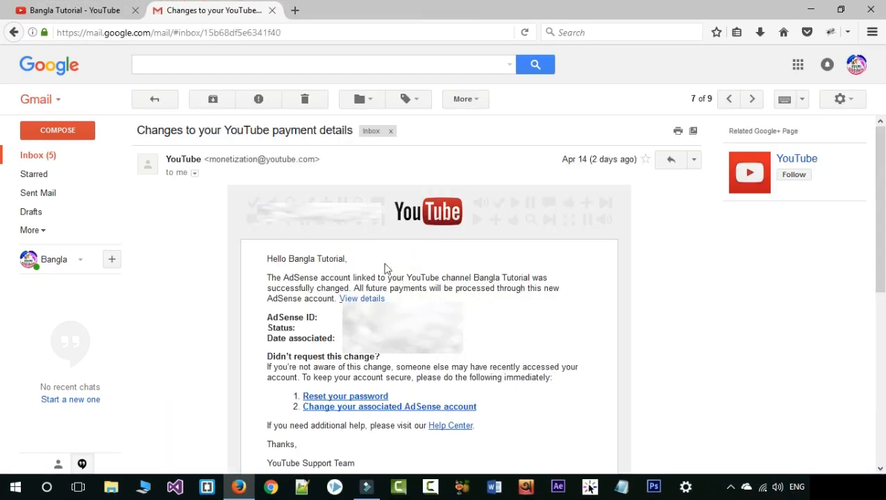
{"action": "left_click", "coordinate": [195, 174]}
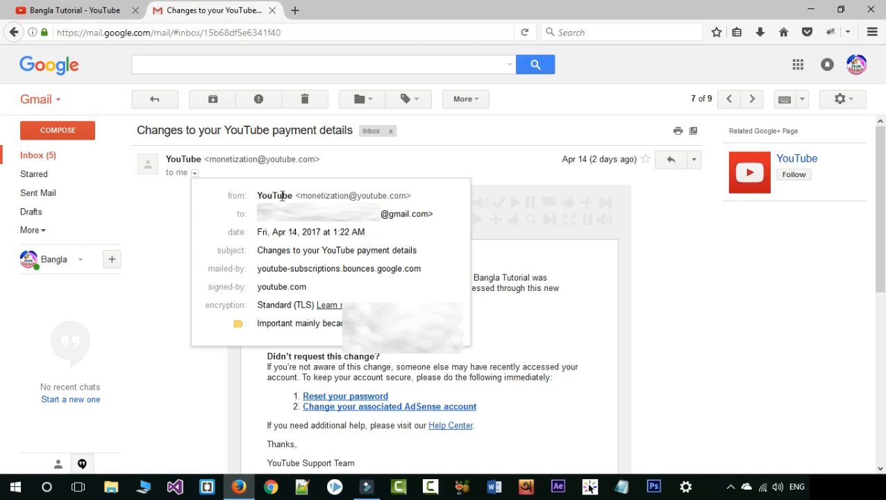
- Open the 'Final step to earn money' email from the inbox and show its sender details
{"action": "left_click", "coordinate": [156, 102]}
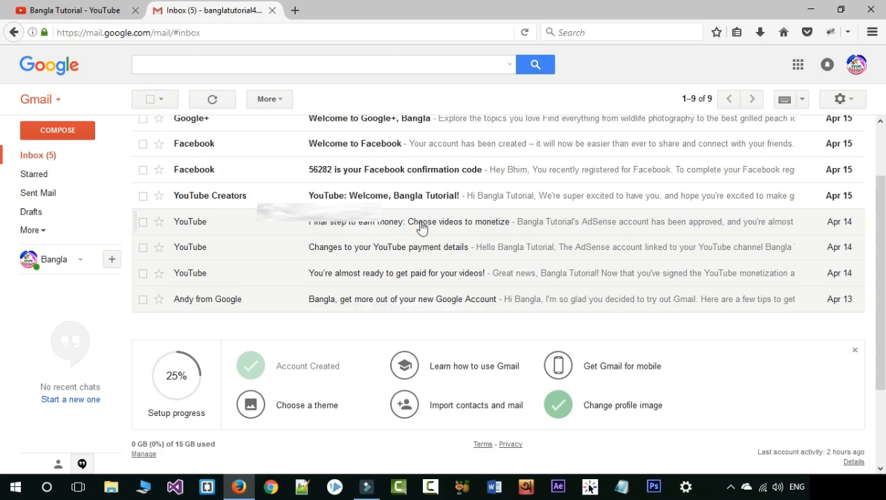
{"action": "left_click", "coordinate": [420, 222]}
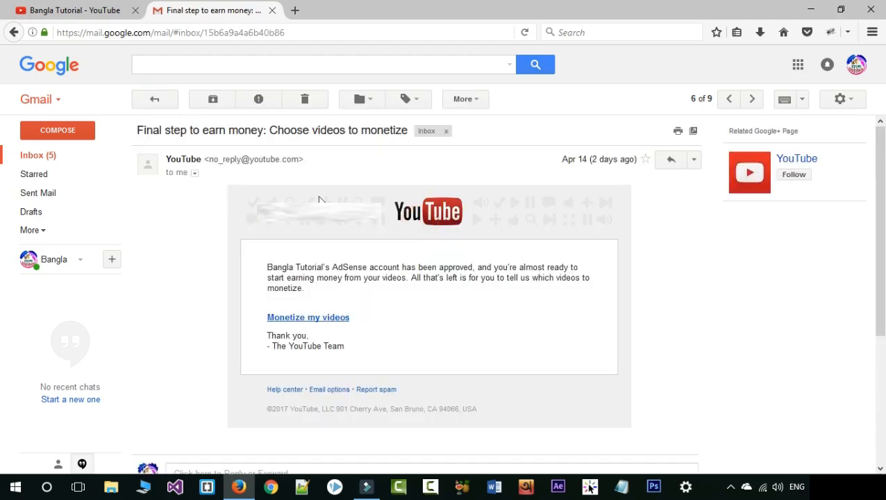
{"action": "left_click", "coordinate": [195, 174]}
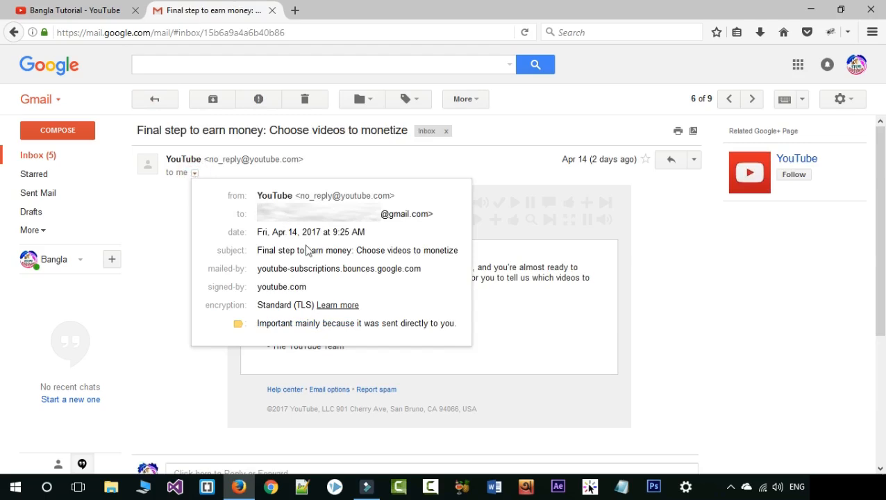